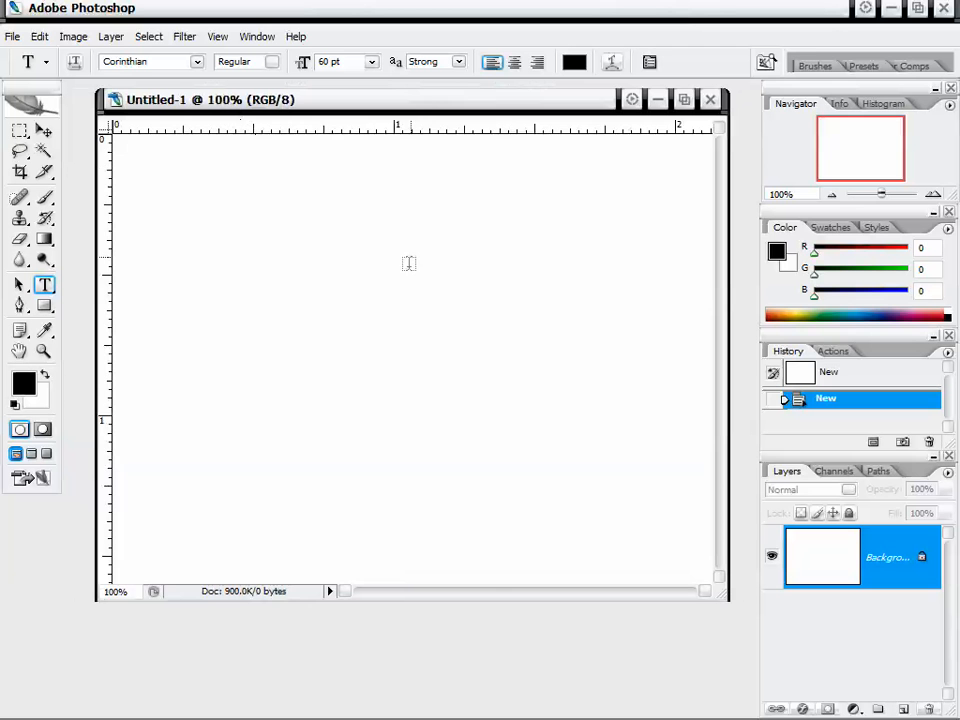
Step: Show the Animation palette and reposition the blank document window above it
{"action": "left_click_drag", "start_coordinate": [430, 102], "coordinate": [431, 99]}
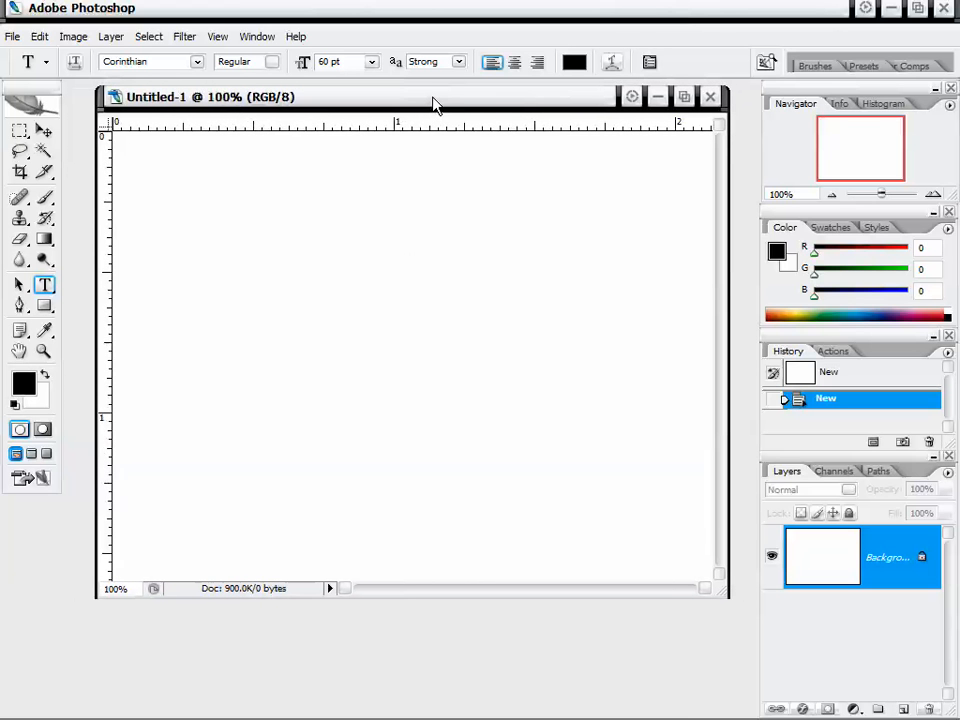
{"action": "left_click_drag", "start_coordinate": [435, 103], "coordinate": [444, 102]}
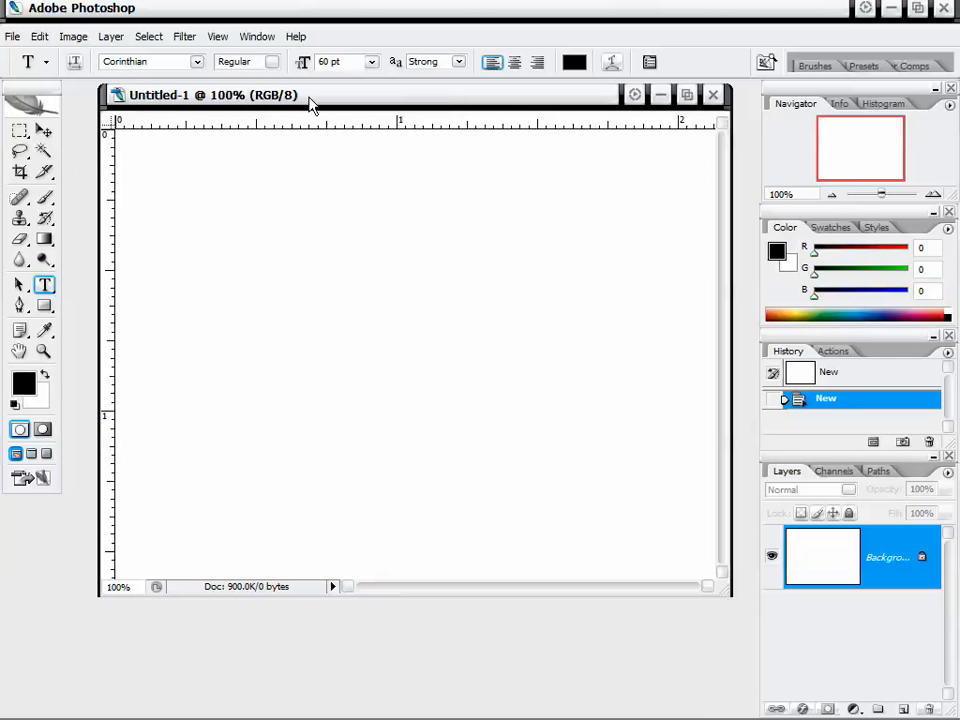
{"action": "left_click", "coordinate": [218, 37]}
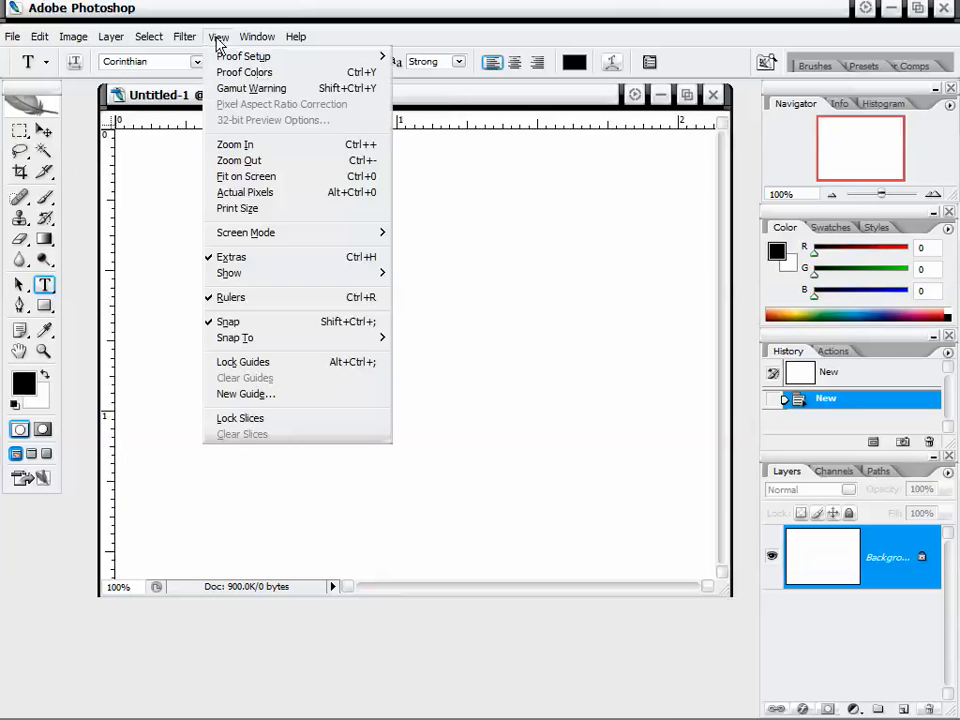
{"action": "mouse_move", "coordinate": [251, 44]}
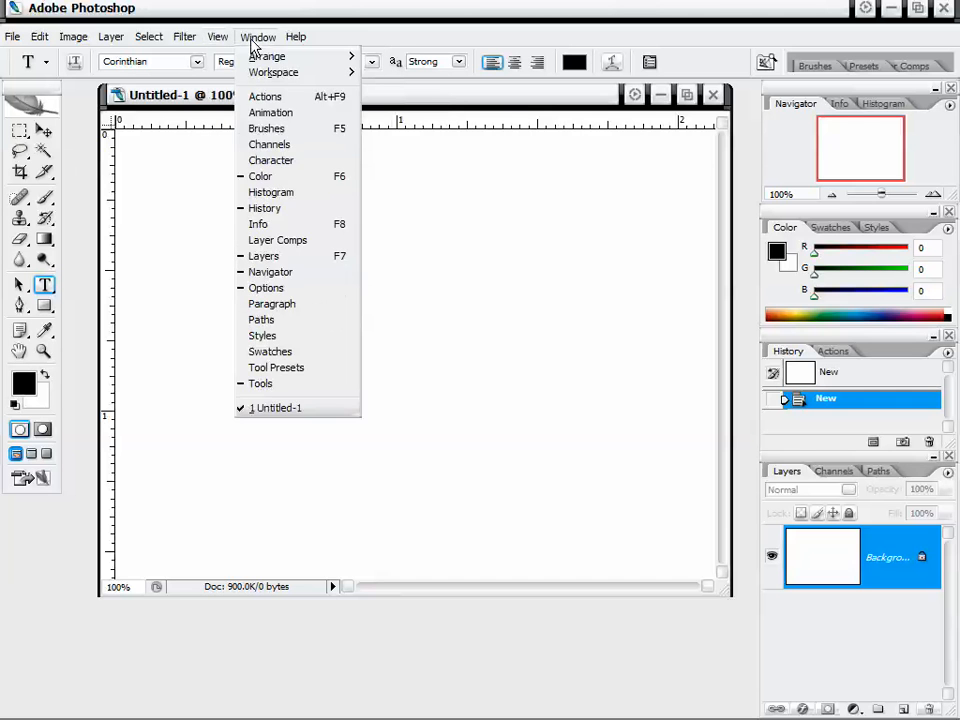
{"action": "left_click", "coordinate": [268, 112]}
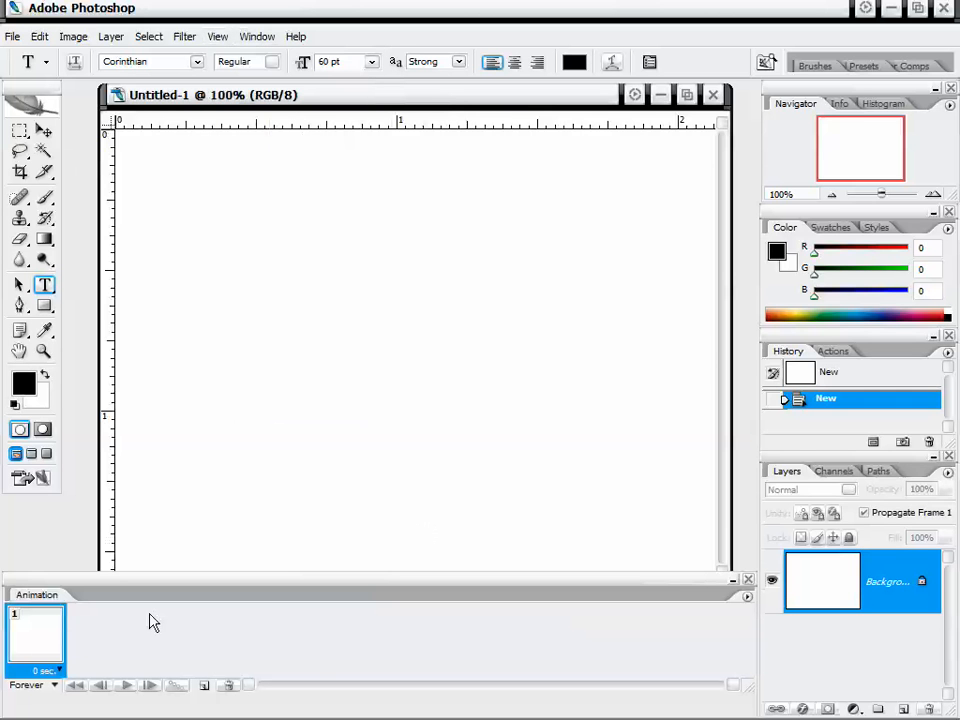
{"action": "mouse_move", "coordinate": [362, 103]}
{"action": "left_mouse_down"}
{"action": "mouse_move", "coordinate": [364, 94]}
{"action": "mouse_move", "coordinate": [356, 108]}
{"action": "mouse_move", "coordinate": [360, 94]}
{"action": "mouse_move", "coordinate": [364, 130]}
{"action": "mouse_move", "coordinate": [360, 101]}
{"action": "left_mouse_up"}
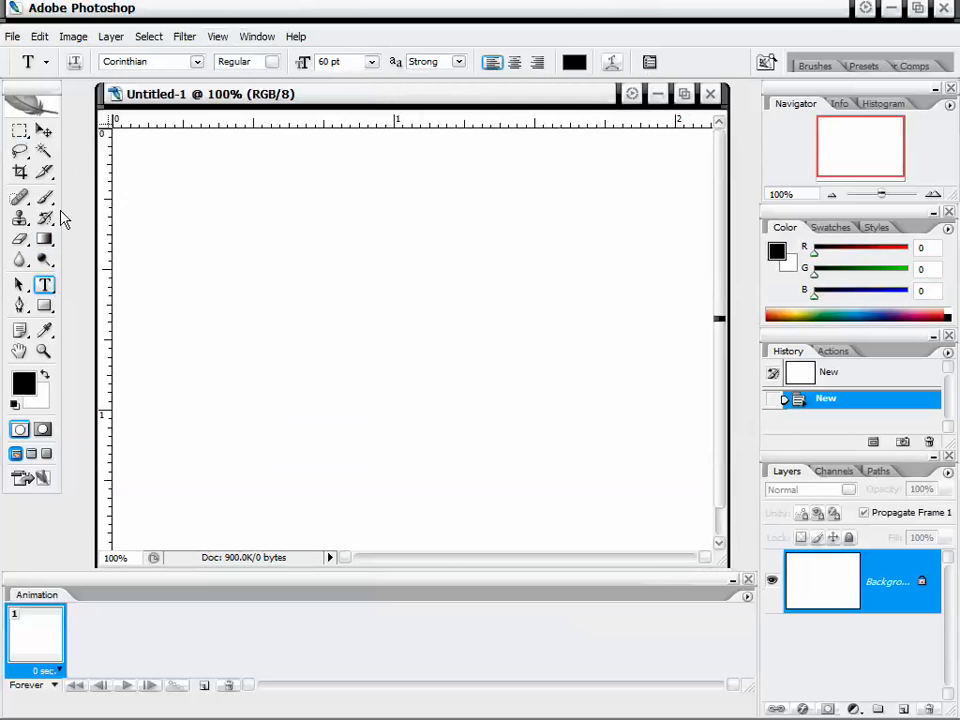
Step: Draw a black rectangle on the canvas with the Rectangle tool and rasterize its shape layer
{"action": "left_click", "coordinate": [44, 304]}
{"action": "left_click_drag", "start_coordinate": [151, 221], "coordinate": [409, 384]}
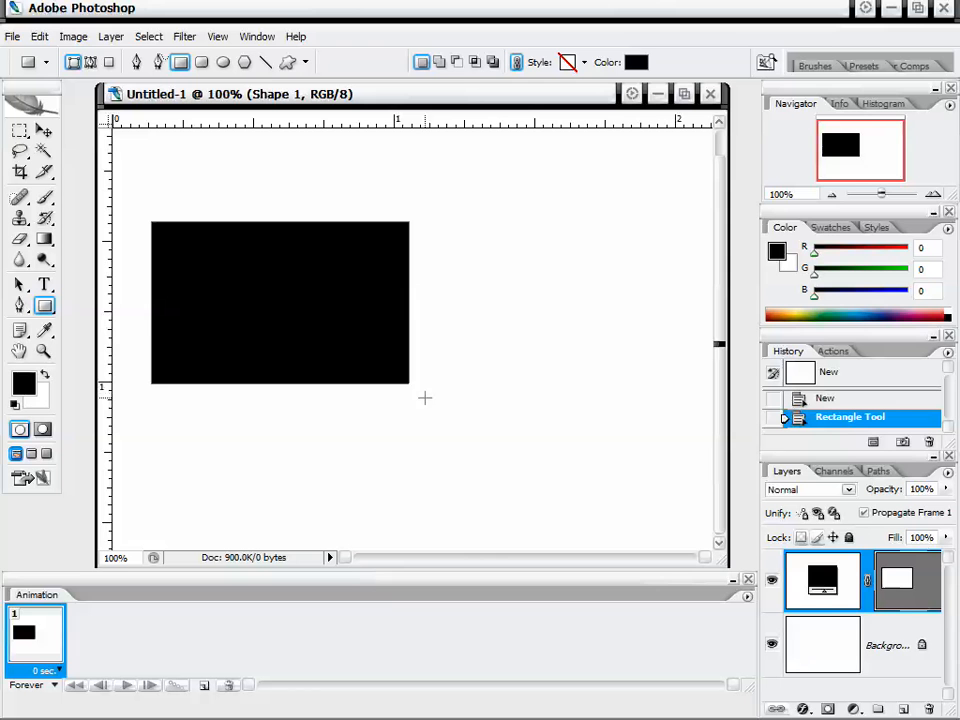
{"action": "right_click", "coordinate": [911, 610]}
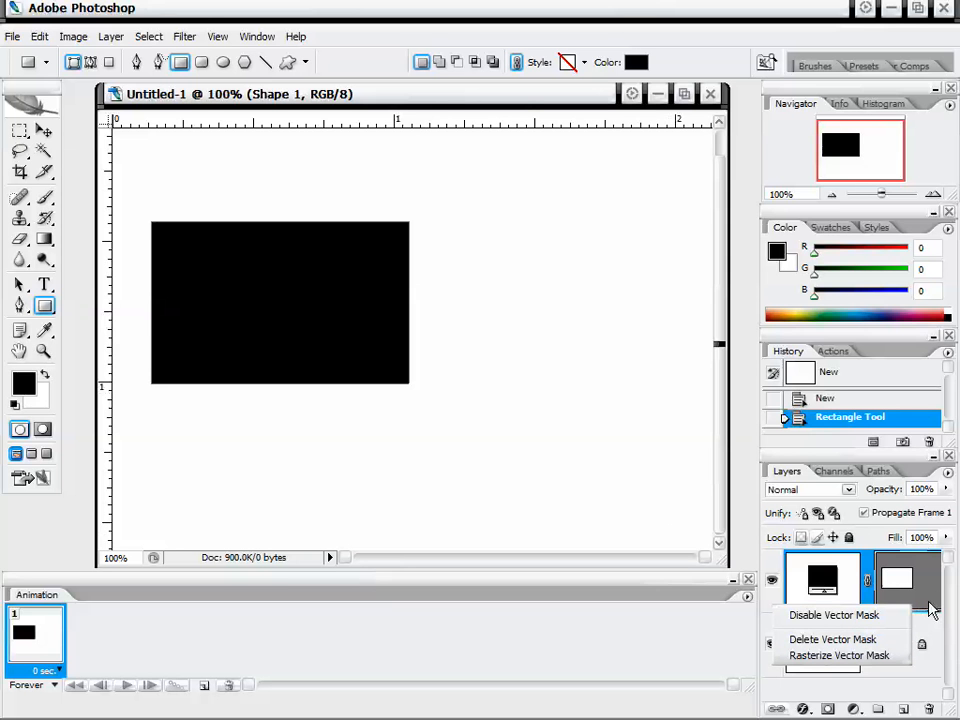
{"action": "left_click", "coordinate": [931, 610]}
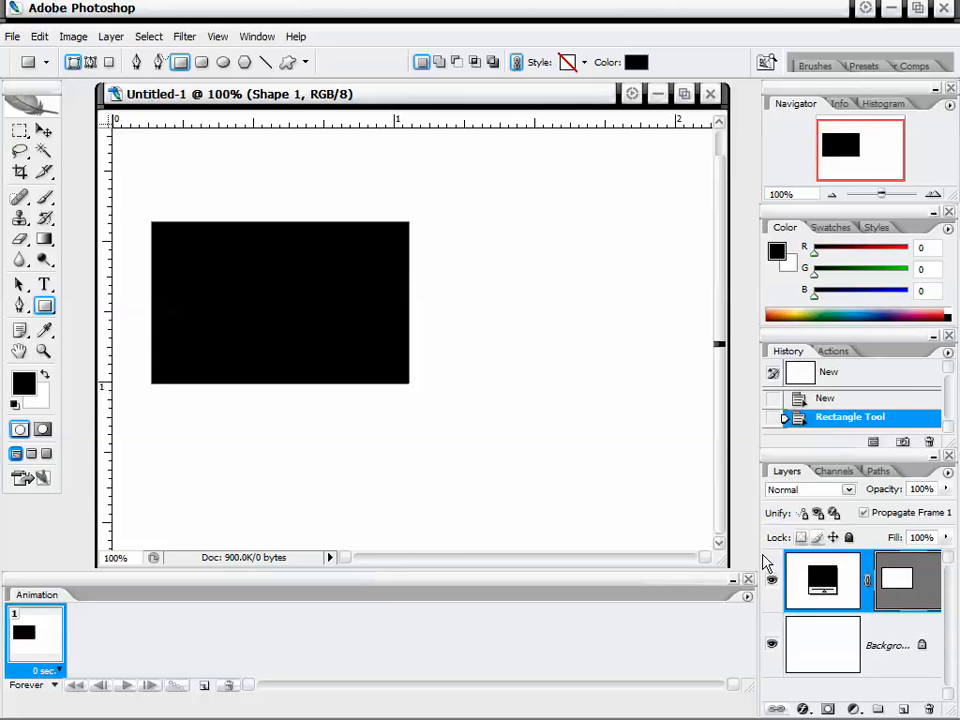
{"action": "left_click_drag", "start_coordinate": [761, 555], "coordinate": [703, 555]}
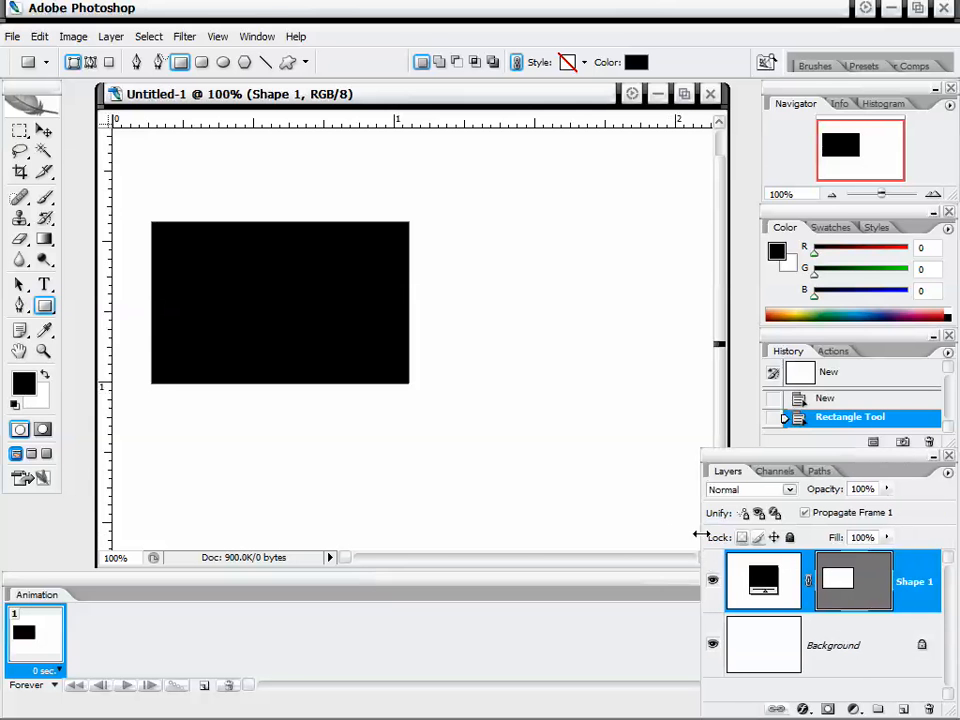
{"action": "right_click", "coordinate": [911, 574]}
{"action": "left_click", "coordinate": [820, 324]}
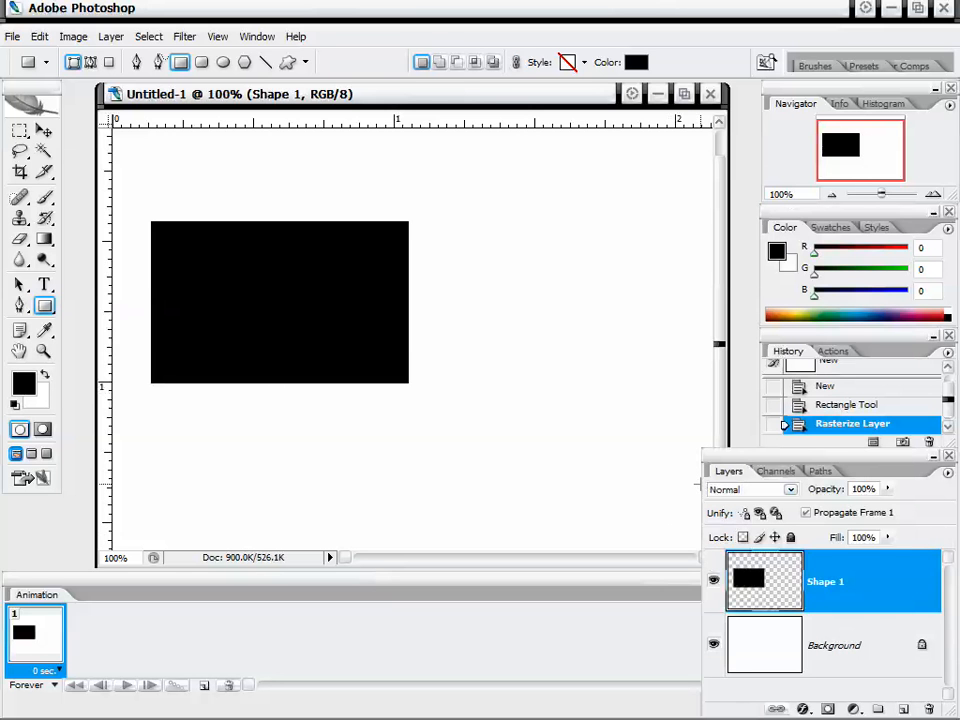
Step: Move the black rectangle closer to the middle of the canvas
{"action": "left_click", "coordinate": [44, 131]}
{"action": "left_click_drag", "start_coordinate": [336, 362], "coordinate": [410, 372]}
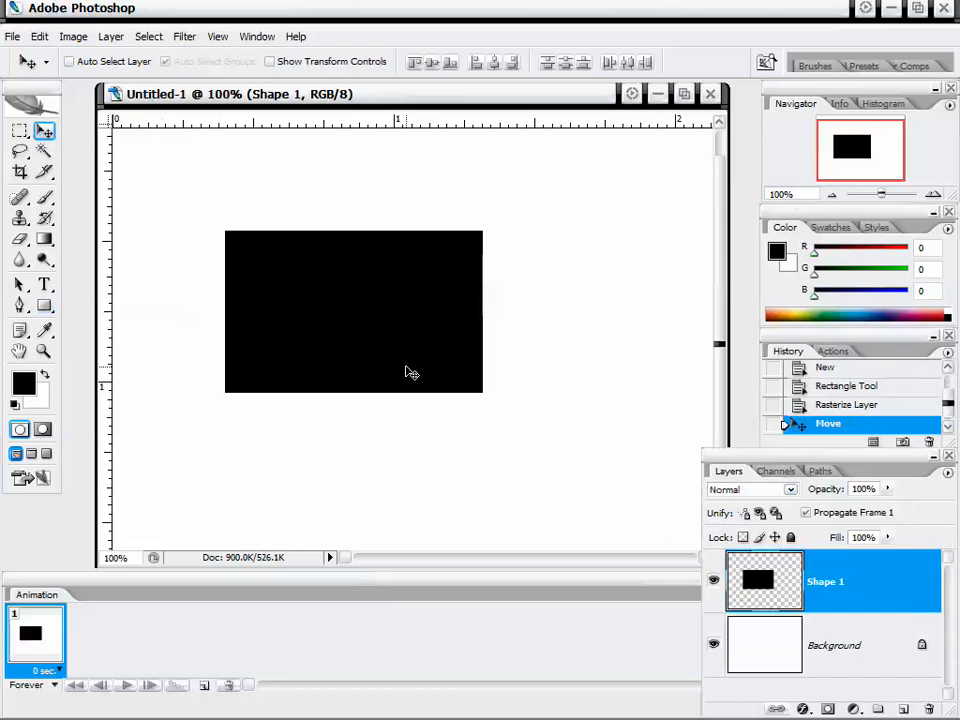
Step: Draw a turquoise rectangle (R 2, G 255, B 230) overlapping the black one's lower-right corner and rasterize its layer
{"action": "left_click", "coordinate": [28, 388]}
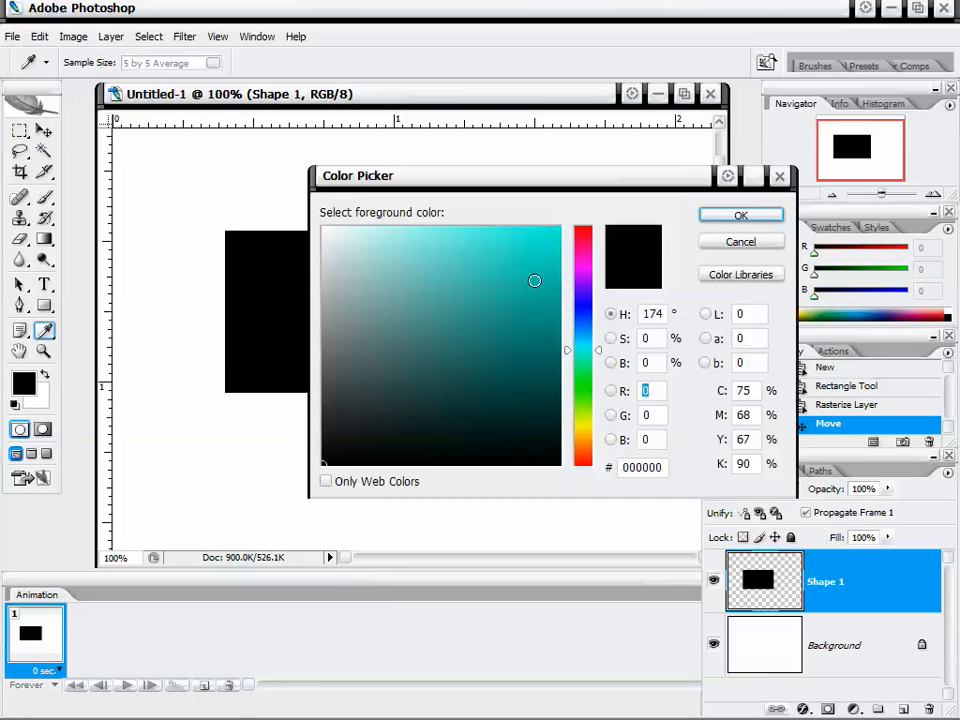
{"action": "left_click_drag", "start_coordinate": [534, 281], "coordinate": [562, 227]}
{"action": "left_click", "coordinate": [740, 215]}
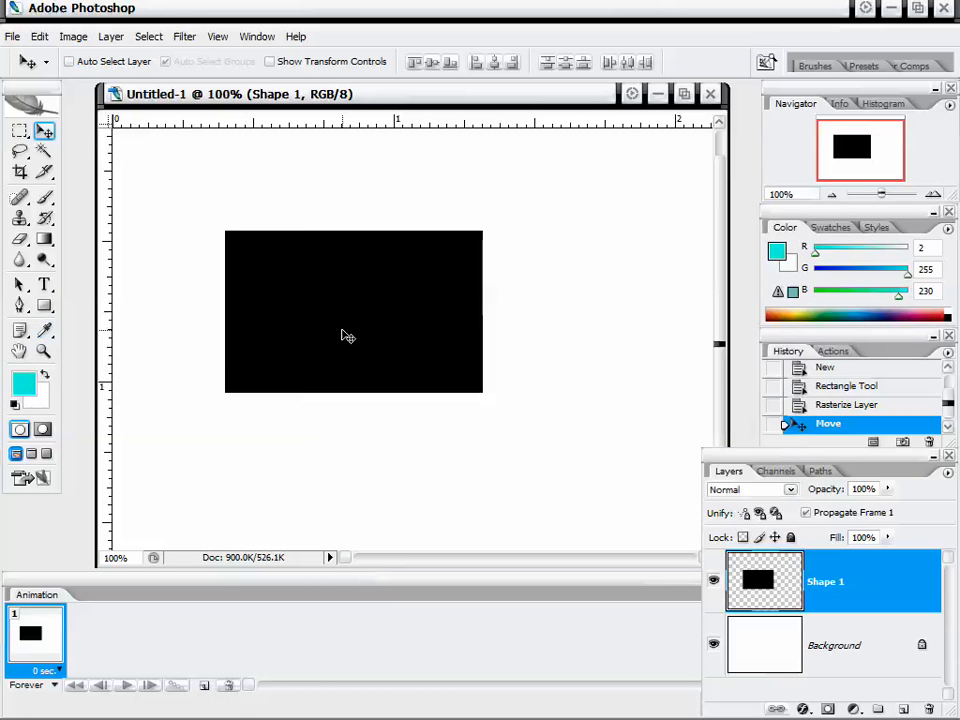
{"action": "left_click", "coordinate": [44, 305]}
{"action": "left_click_drag", "start_coordinate": [422, 276], "coordinate": [627, 455]}
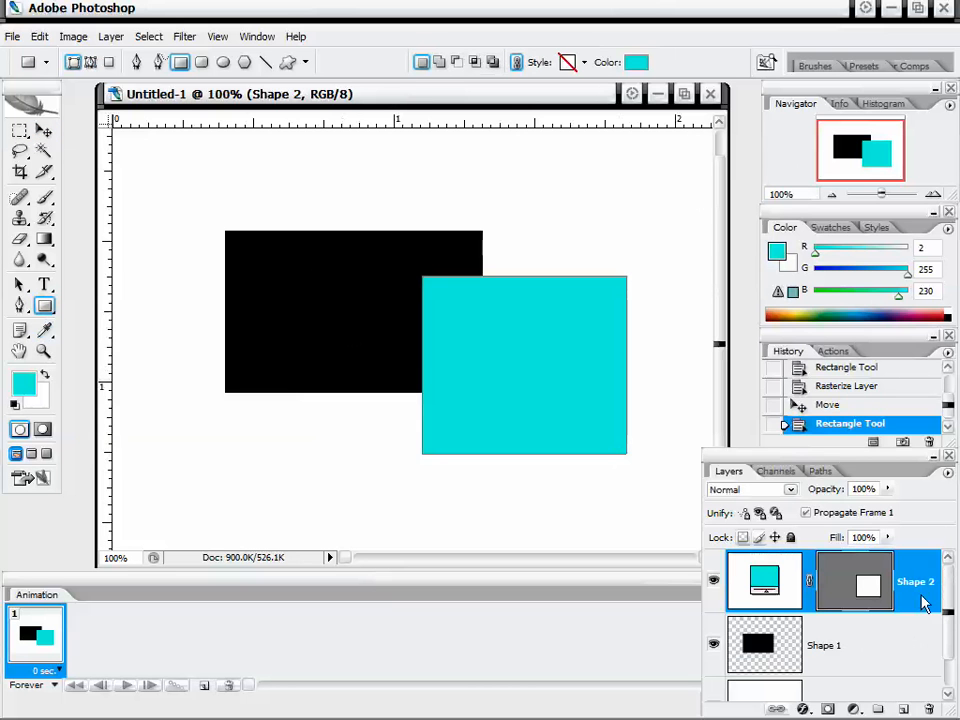
{"action": "right_click", "coordinate": [922, 603]}
{"action": "left_click", "coordinate": [790, 347]}
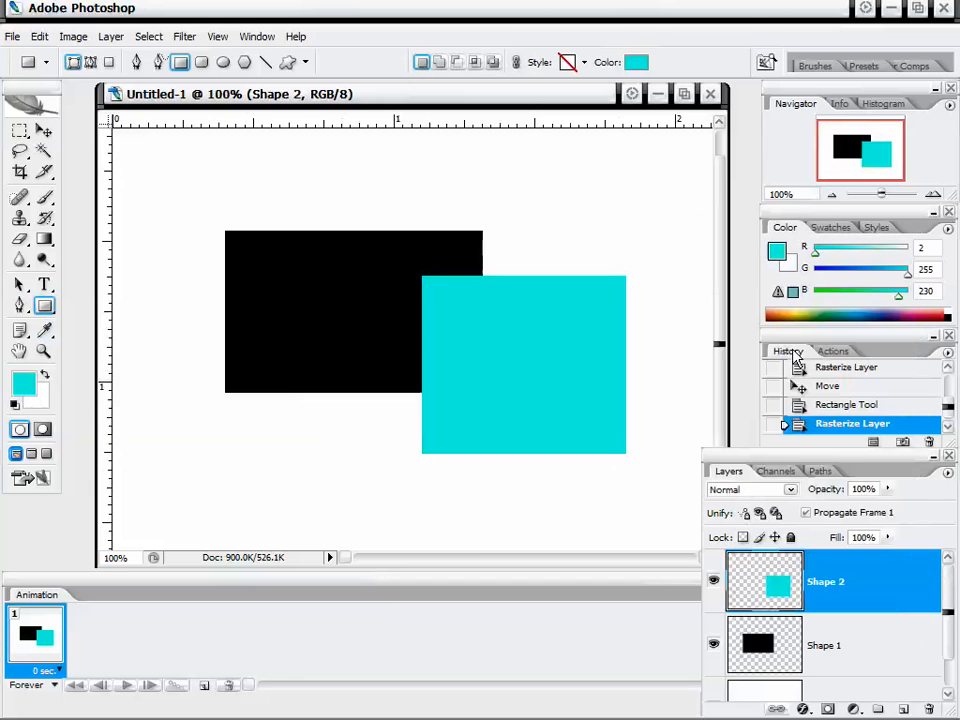
Step: Draw an orange rectangle (R 255, G 103, B 2) overlapping the upper parts of both rectangles and rasterize its layer
{"action": "left_click", "coordinate": [23, 383]}
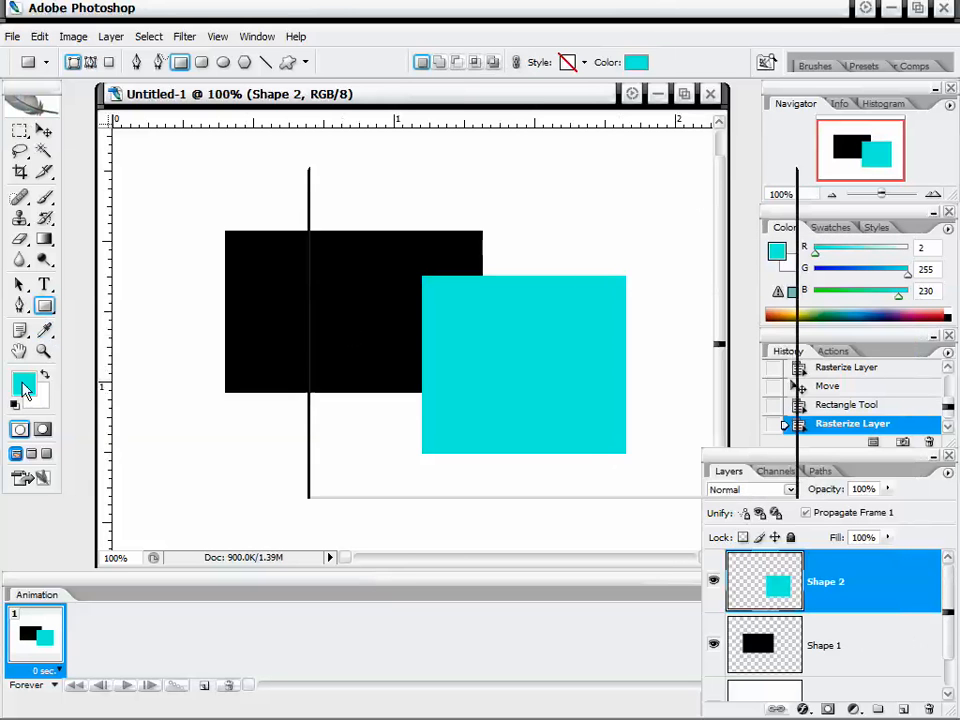
{"action": "left_click_drag", "start_coordinate": [567, 390], "coordinate": [572, 452]}
{"action": "left_click", "coordinate": [740, 216]}
{"action": "left_click_drag", "start_coordinate": [386, 190], "coordinate": [578, 340]}
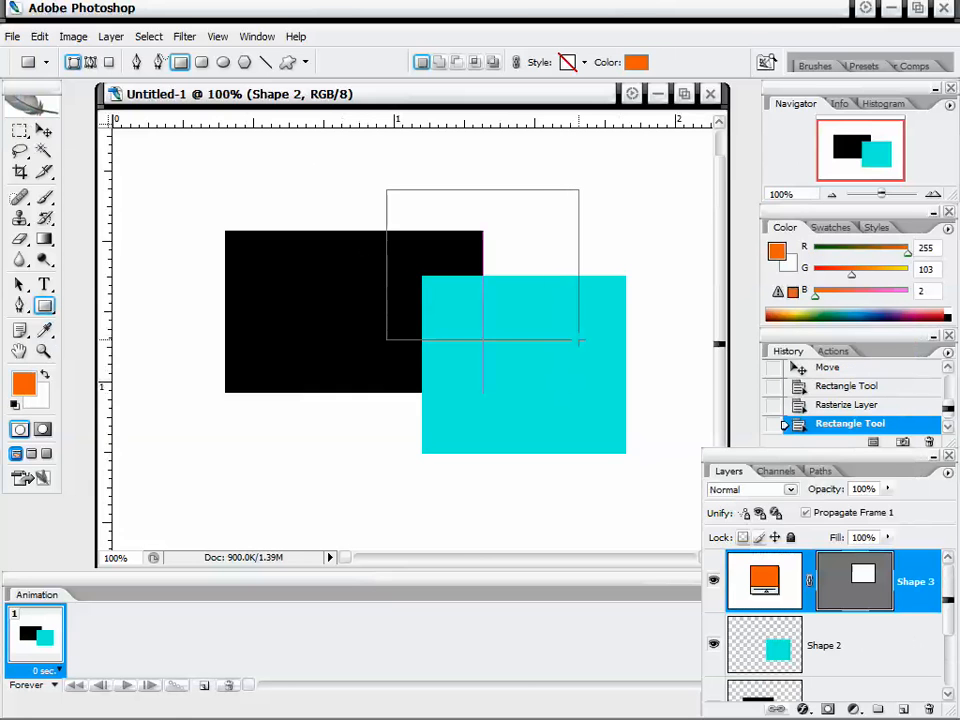
{"action": "right_click", "coordinate": [910, 572]}
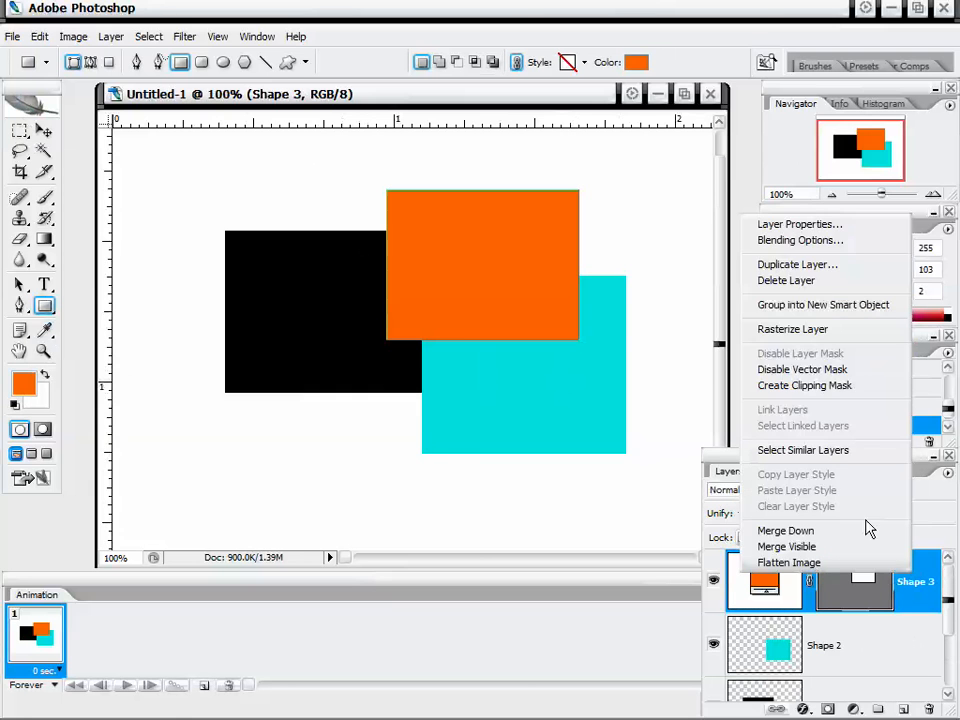
{"action": "left_click", "coordinate": [825, 329]}
Step: Duplicate the animation frame four times to make five frames
{"action": "scroll", "coordinate": [829, 621], "scroll_direction": "down", "scroll_amount": 2}
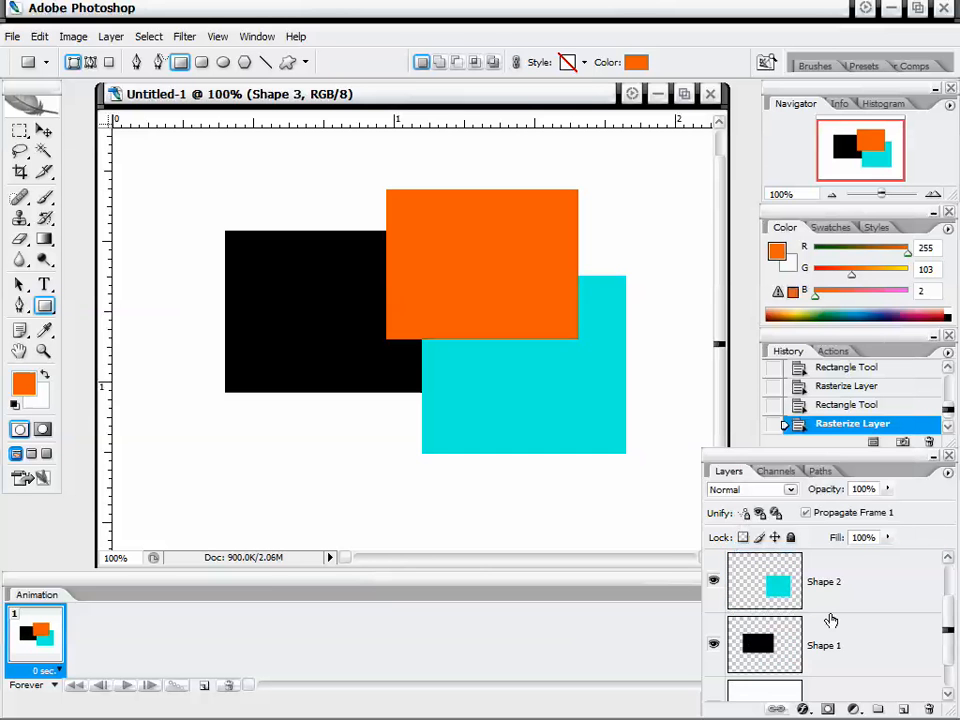
{"action": "scroll", "coordinate": [829, 621], "scroll_direction": "up", "scroll_amount": 1}
{"action": "scroll", "coordinate": [829, 619], "scroll_direction": "up", "scroll_amount": 1}
{"action": "scroll", "coordinate": [829, 620], "scroll_direction": "down", "scroll_amount": 1}
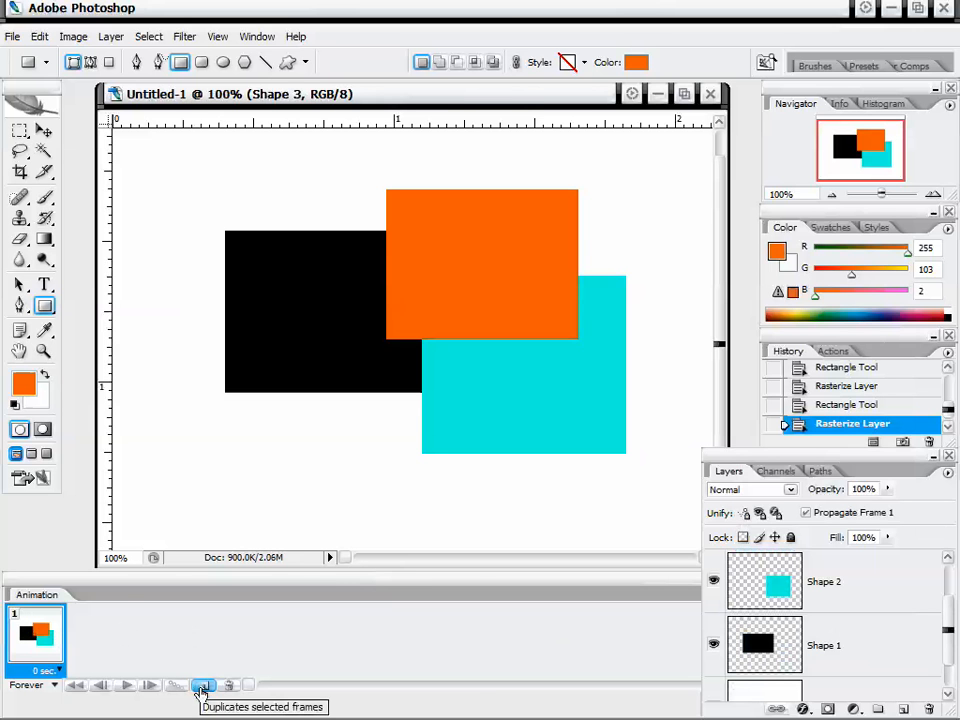
{"action": "left_click", "coordinate": [203, 686]}
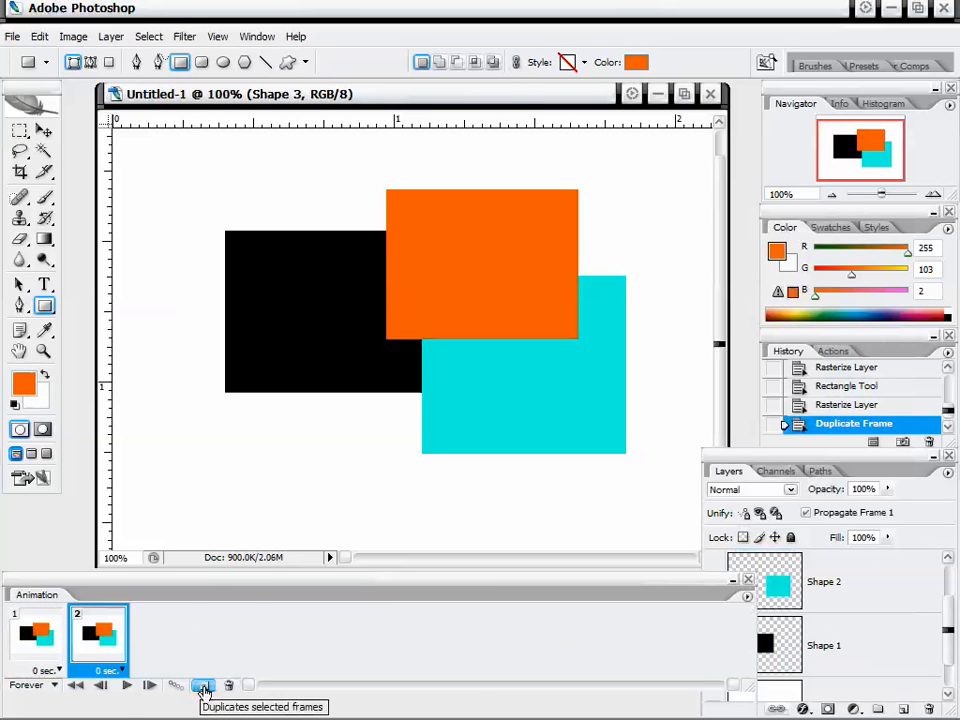
{"action": "left_click", "coordinate": [203, 686]}
{"action": "left_click", "coordinate": [203, 686]}
{"action": "left_click", "coordinate": [203, 686]}
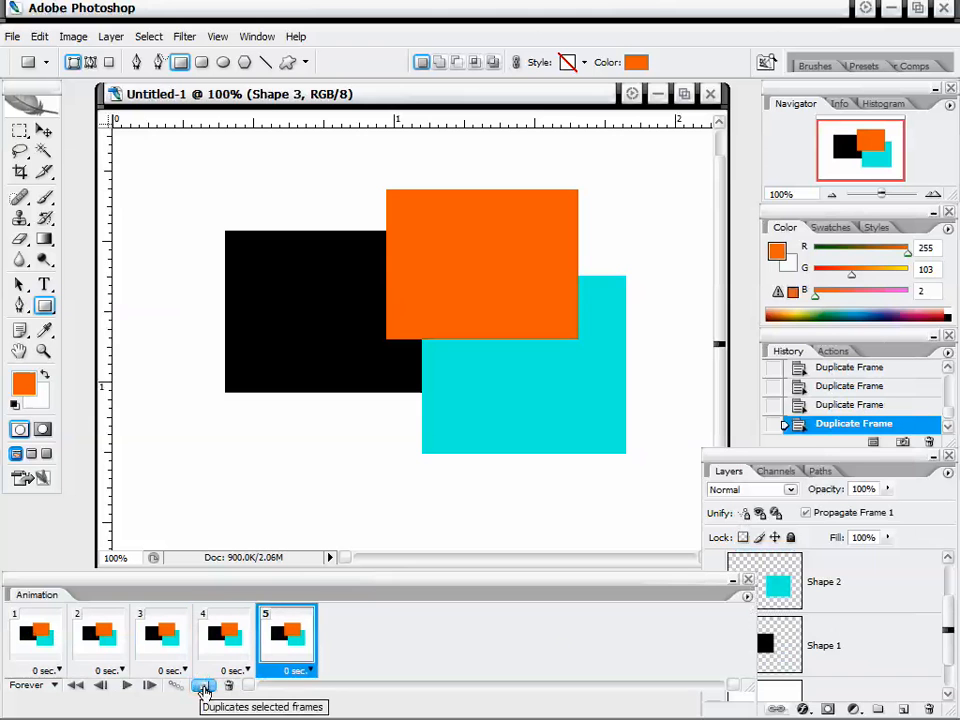
Step: Step back and forth through the five animation frames to examine their contents
{"action": "left_click", "coordinate": [60, 641]}
{"action": "left_click", "coordinate": [165, 636]}
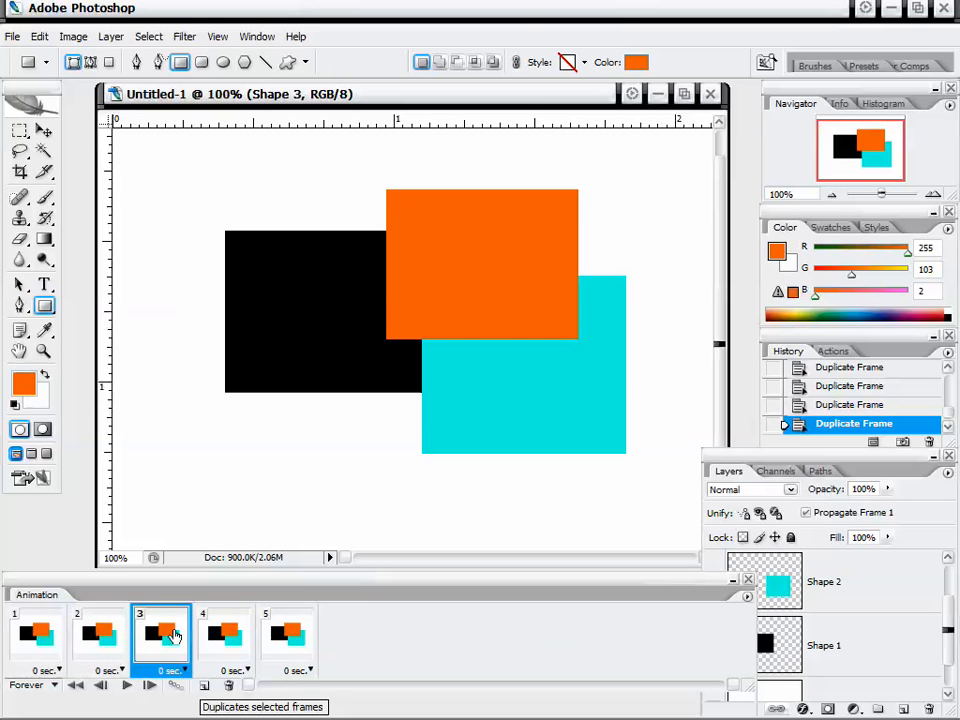
{"action": "left_click", "coordinate": [218, 636]}
{"action": "left_click", "coordinate": [270, 638]}
{"action": "left_click", "coordinate": [215, 636]}
{"action": "left_click", "coordinate": [182, 640]}
{"action": "left_click", "coordinate": [118, 642]}
{"action": "left_click", "coordinate": [48, 643]}
{"action": "left_click", "coordinate": [95, 636]}
{"action": "left_click", "coordinate": [152, 635]}
{"action": "left_click", "coordinate": [216, 628]}
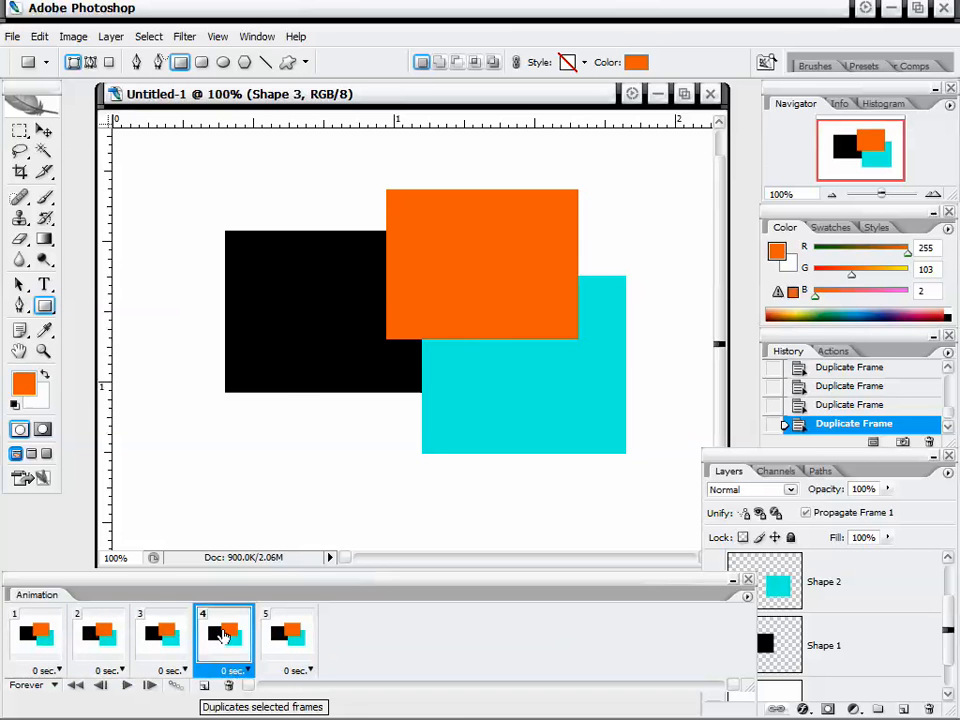
{"action": "left_click", "coordinate": [272, 628]}
{"action": "left_click", "coordinate": [216, 630]}
{"action": "left_click", "coordinate": [150, 628]}
{"action": "left_click", "coordinate": [118, 640]}
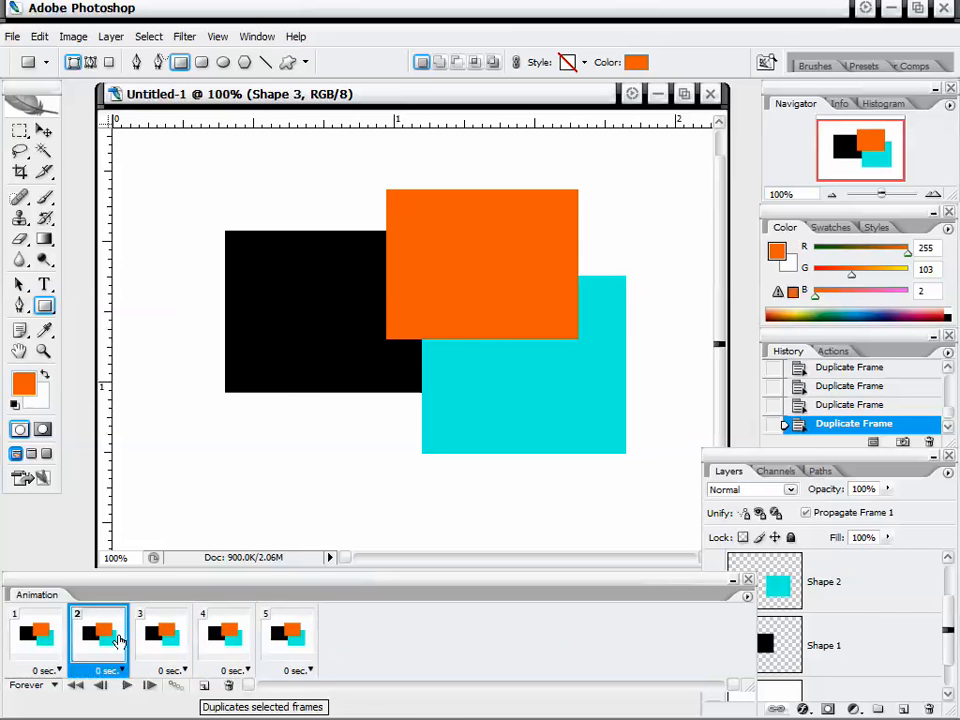
{"action": "left_click", "coordinate": [56, 642]}
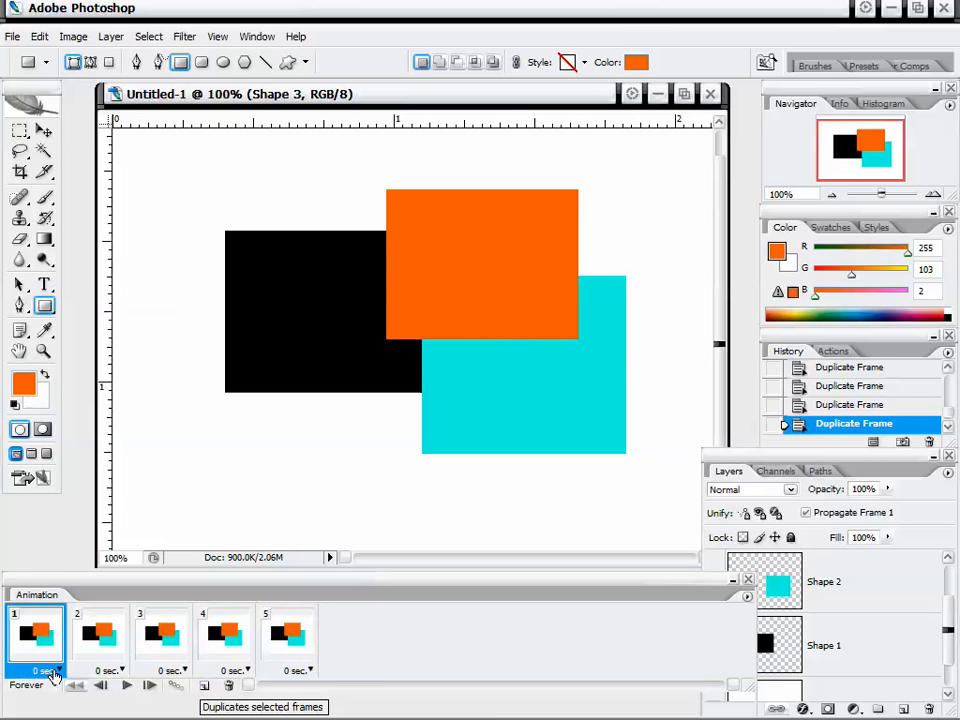
{"action": "left_click", "coordinate": [57, 672]}
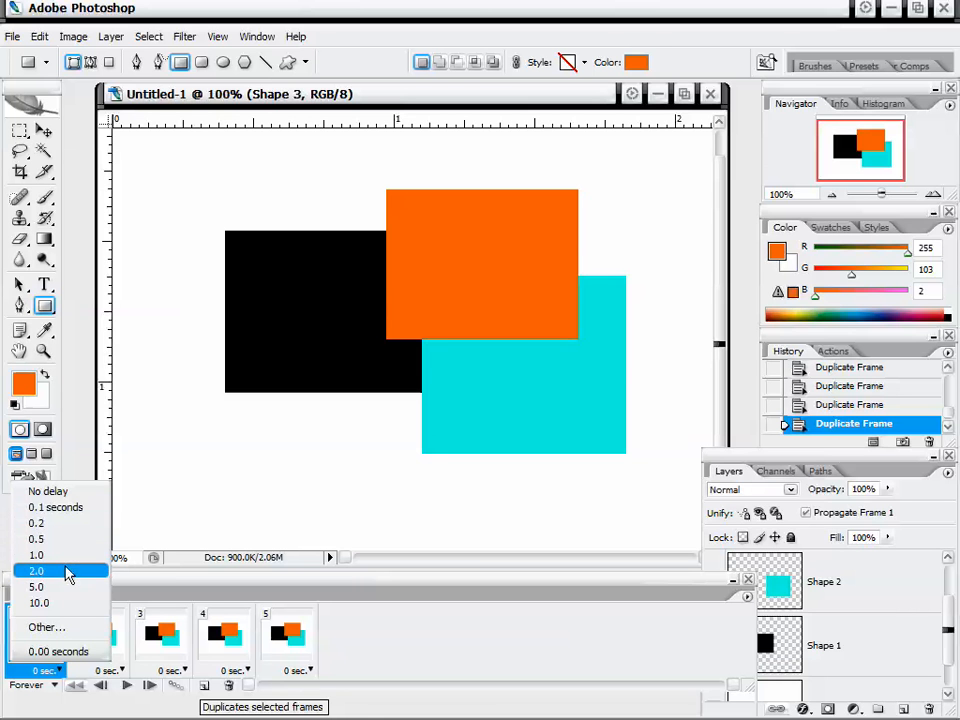
{"action": "left_click", "coordinate": [68, 628]}
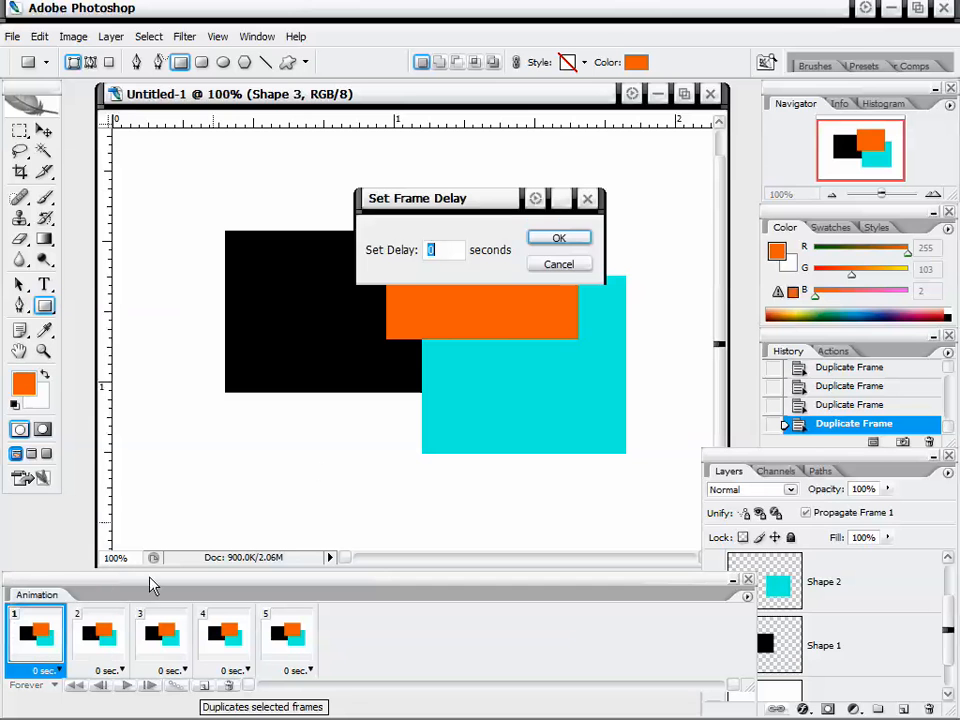
{"action": "left_click", "coordinate": [560, 265]}
Step: Set the delay of animation frames 1 and 2 to 0.5 seconds each
{"action": "left_click", "coordinate": [60, 671]}
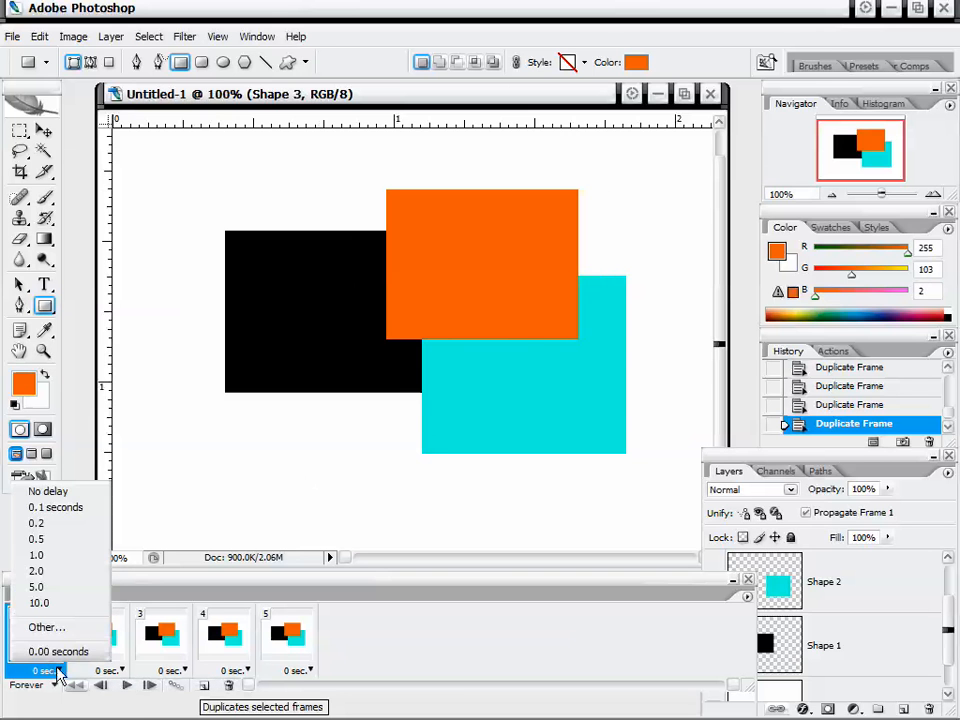
{"action": "left_click", "coordinate": [70, 550]}
{"action": "left_click", "coordinate": [96, 636]}
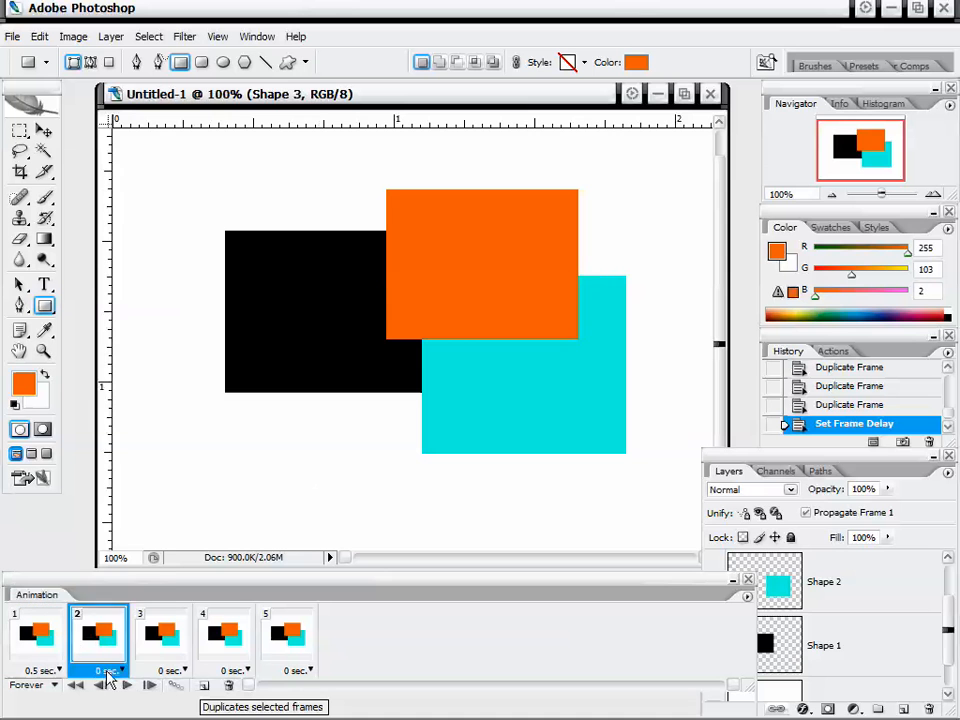
{"action": "left_click", "coordinate": [110, 670]}
{"action": "left_click", "coordinate": [120, 550]}
Step: Set the delay of animation frames 3, 4 and 5 to 0.5 seconds each and return to frame 1
{"action": "left_click", "coordinate": [174, 670]}
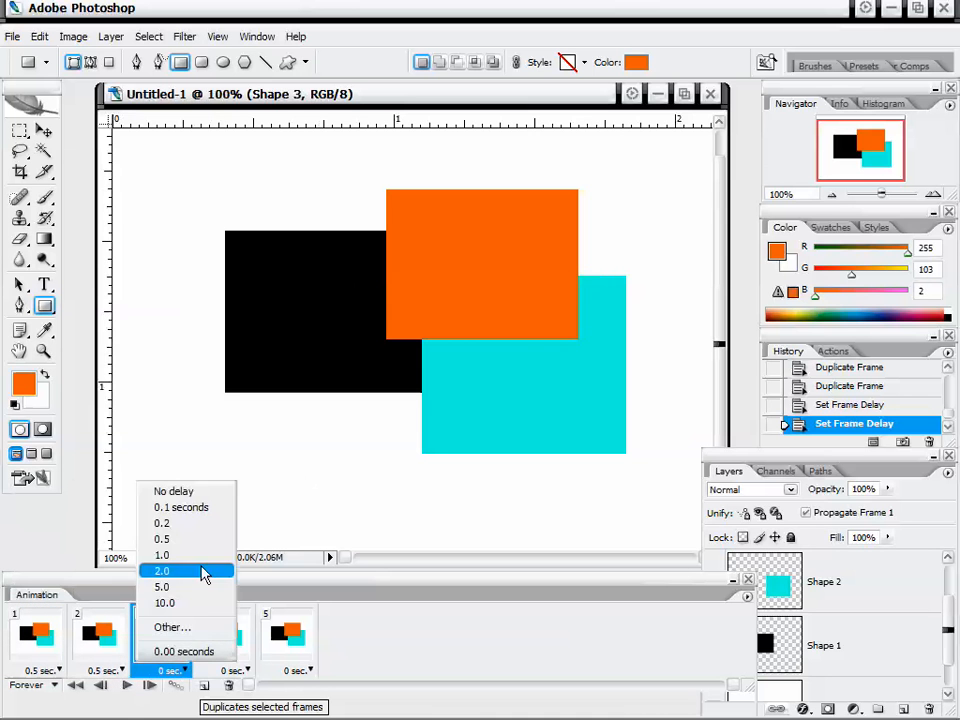
{"action": "left_click", "coordinate": [199, 539]}
{"action": "left_click", "coordinate": [226, 674]}
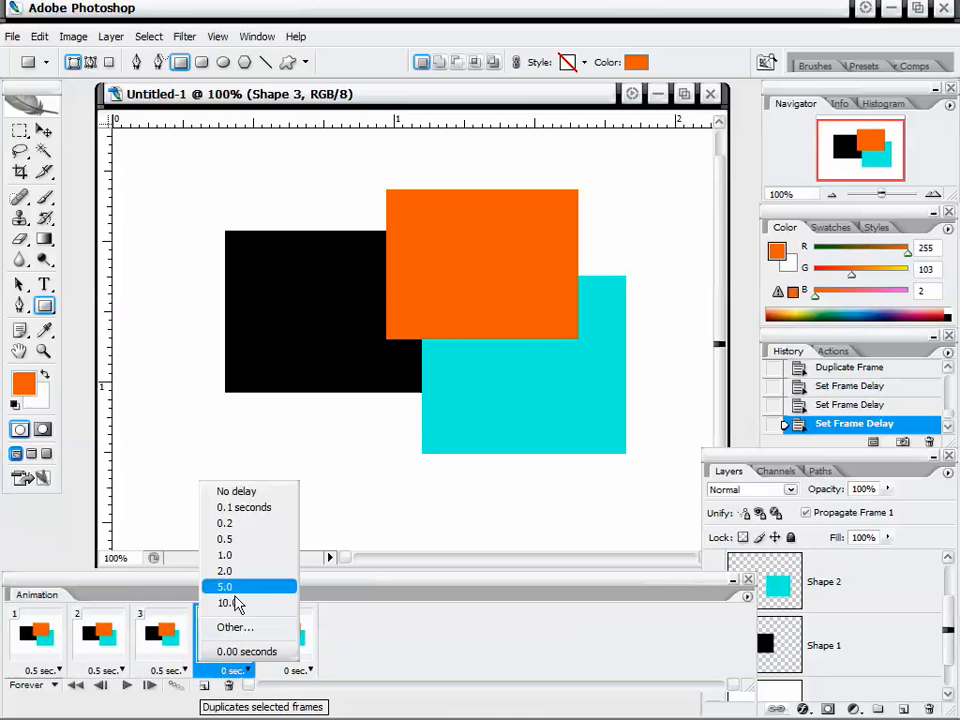
{"action": "left_click", "coordinate": [225, 538]}
{"action": "left_click", "coordinate": [274, 637]}
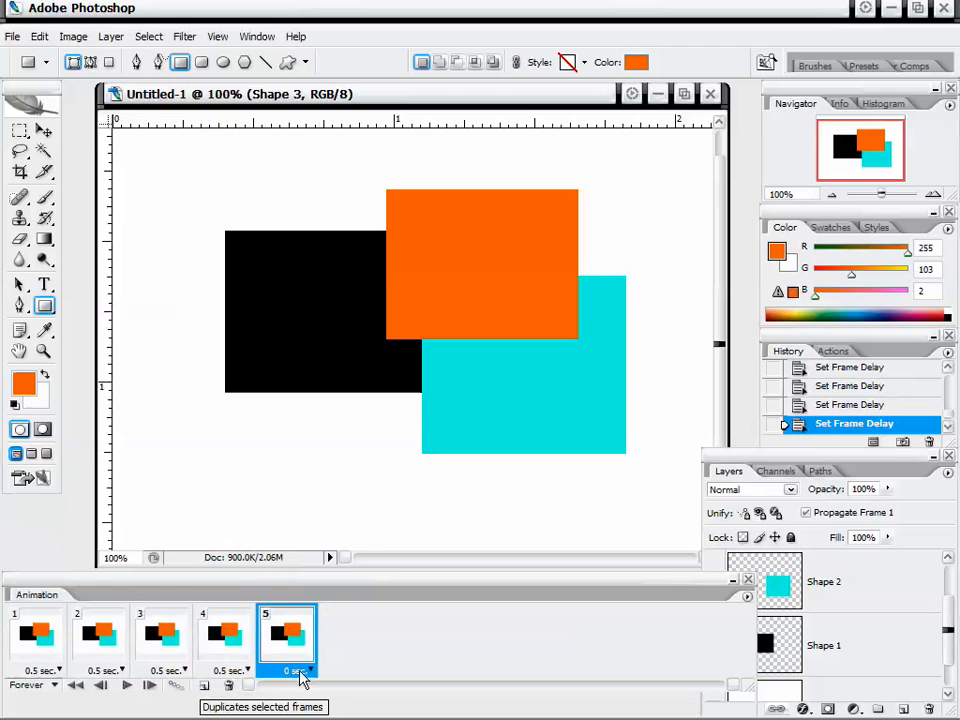
{"action": "left_click", "coordinate": [298, 670]}
{"action": "left_click", "coordinate": [328, 539]}
{"action": "left_click", "coordinate": [58, 645]}
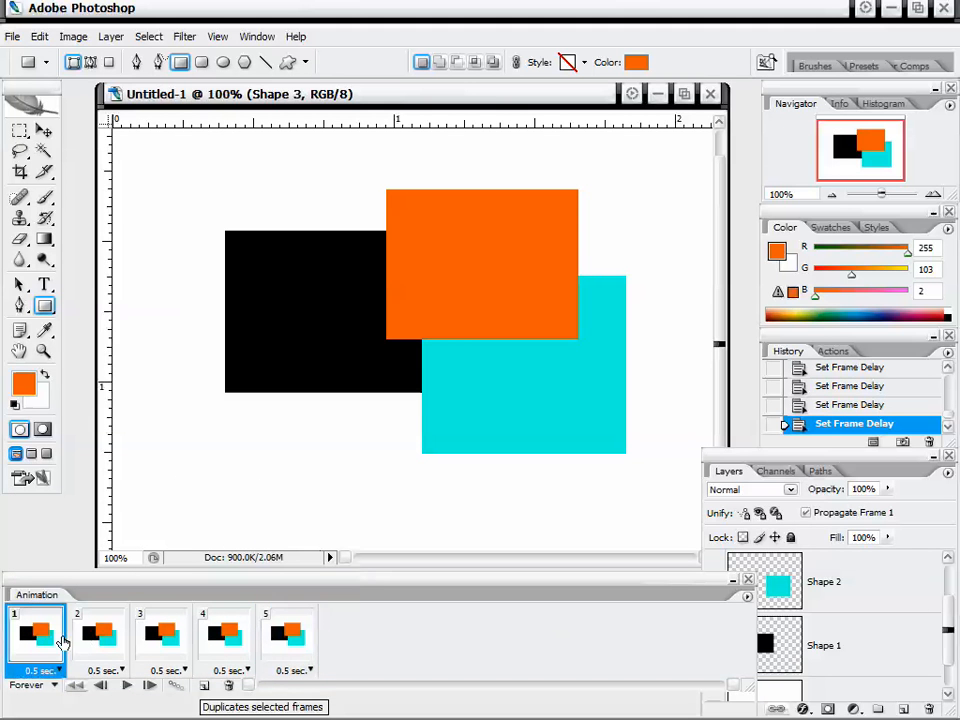
Step: Narrow the Animation palette so it no longer overlaps the Layers palette
{"action": "left_click", "coordinate": [796, 526]}
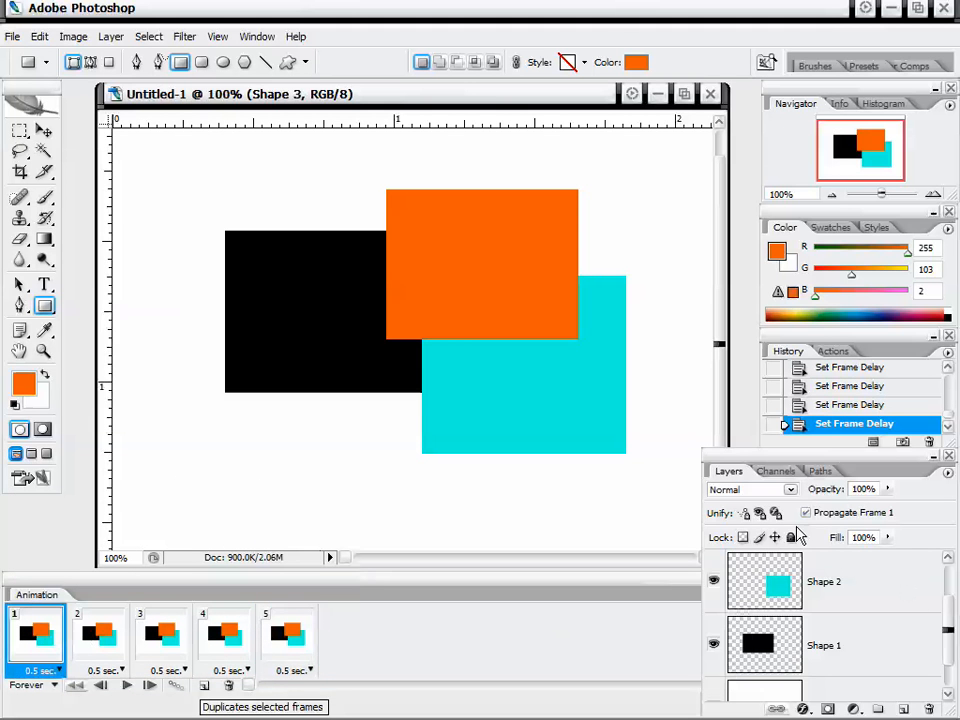
{"action": "left_click", "coordinate": [655, 579]}
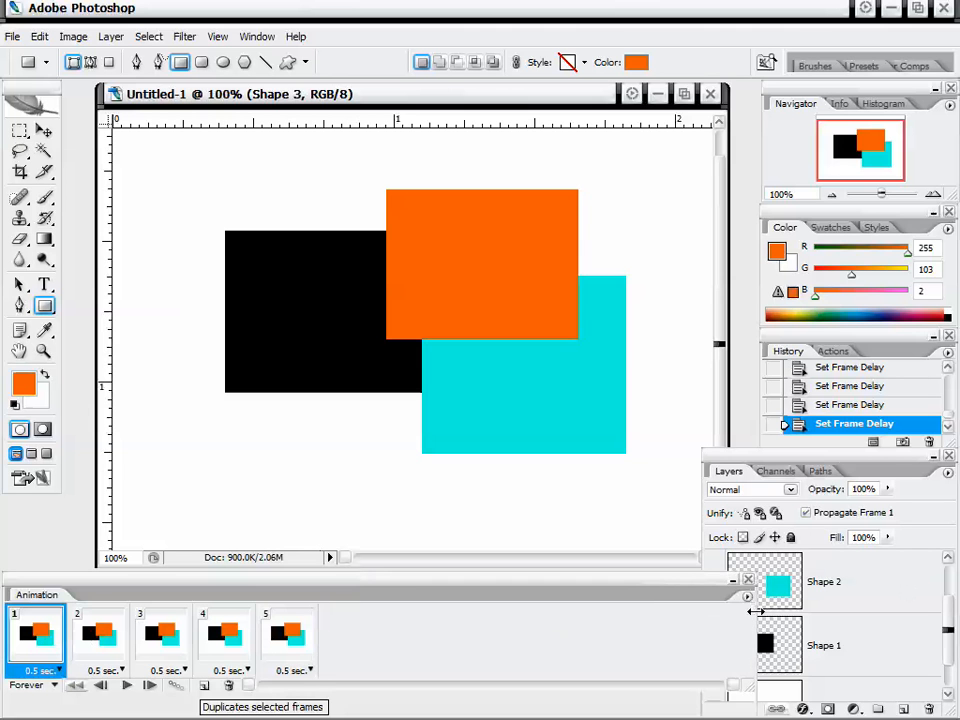
{"action": "left_click_drag", "start_coordinate": [755, 605], "coordinate": [390, 640]}
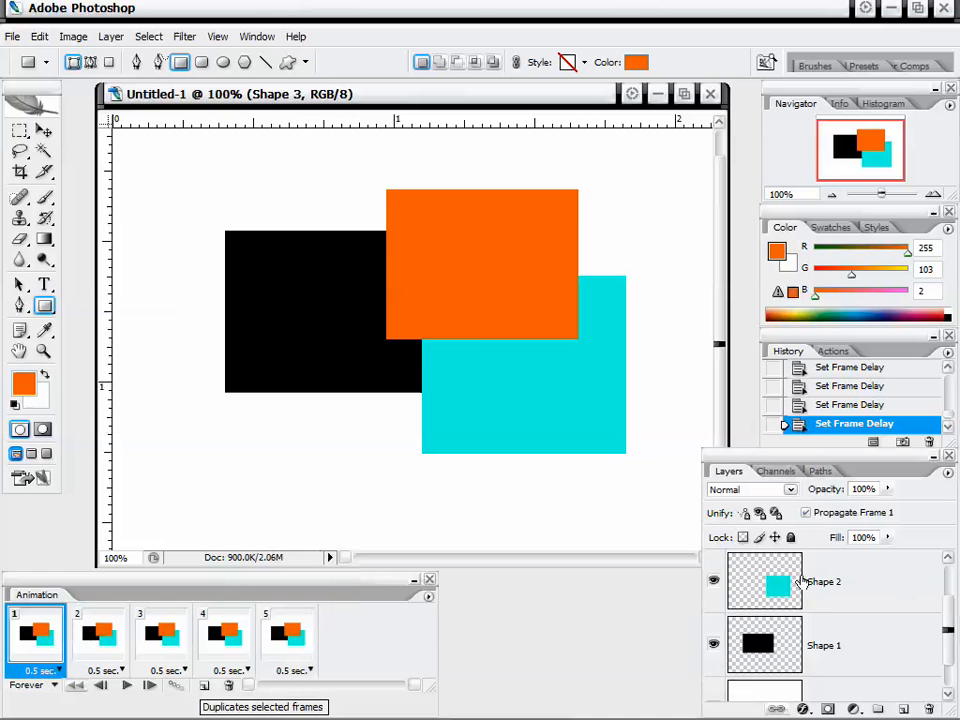
Step: Hide the Shape 3, Shape 2 and Shape 1 layers in animation frame 1, leaving only the Background
{"action": "scroll", "coordinate": [805, 582], "scroll_direction": "down", "scroll_amount": 1}
{"action": "scroll", "coordinate": [790, 590], "scroll_direction": "up", "scroll_amount": 2}
{"action": "left_click", "coordinate": [713, 581]}
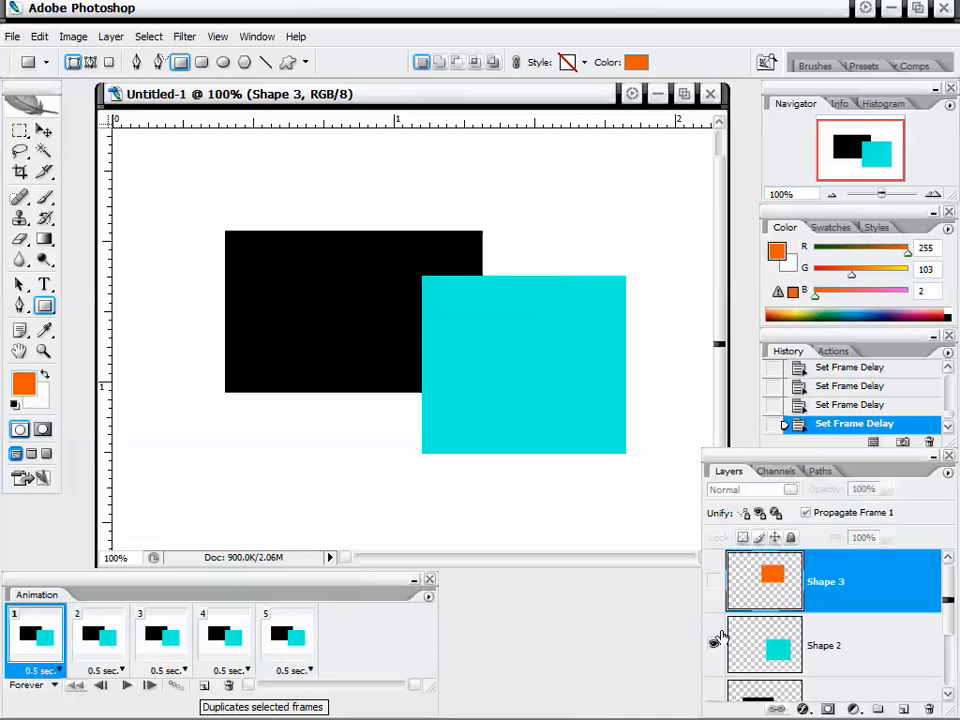
{"action": "left_click", "coordinate": [714, 646]}
{"action": "scroll", "coordinate": [735, 650], "scroll_direction": "down", "scroll_amount": 2}
{"action": "left_click", "coordinate": [713, 605]}
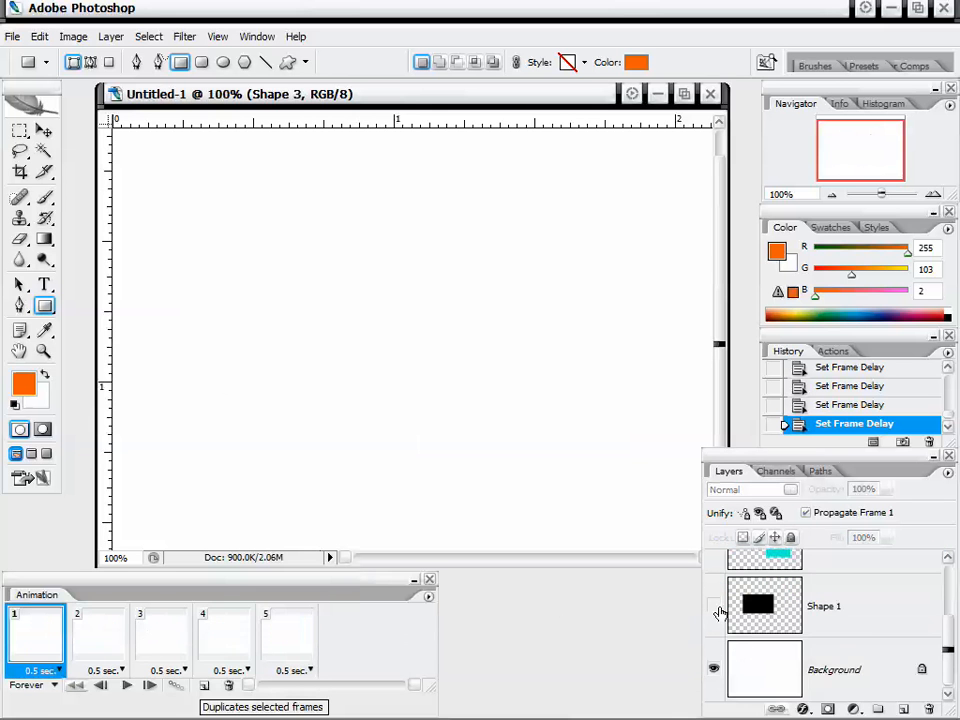
Step: Make only the black Shape 1 layer visible above the Background in animation frame 2
{"action": "left_click", "coordinate": [115, 632]}
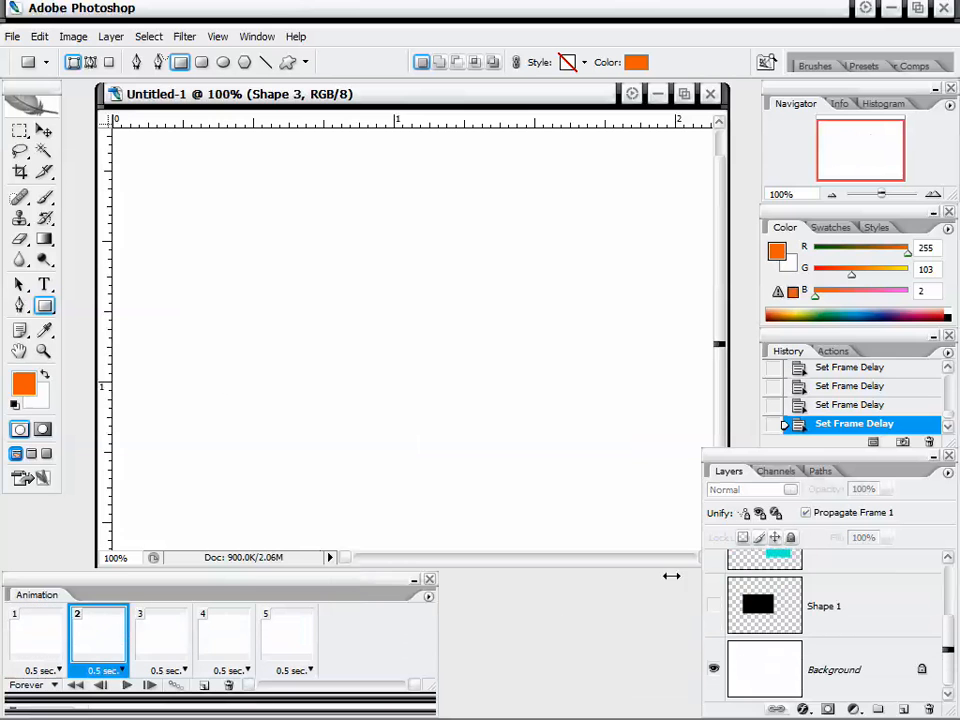
{"action": "left_click", "coordinate": [714, 605]}
{"action": "scroll", "coordinate": [720, 618], "scroll_direction": "up", "scroll_amount": 1}
{"action": "scroll", "coordinate": [718, 618], "scroll_direction": "up", "scroll_amount": 1}
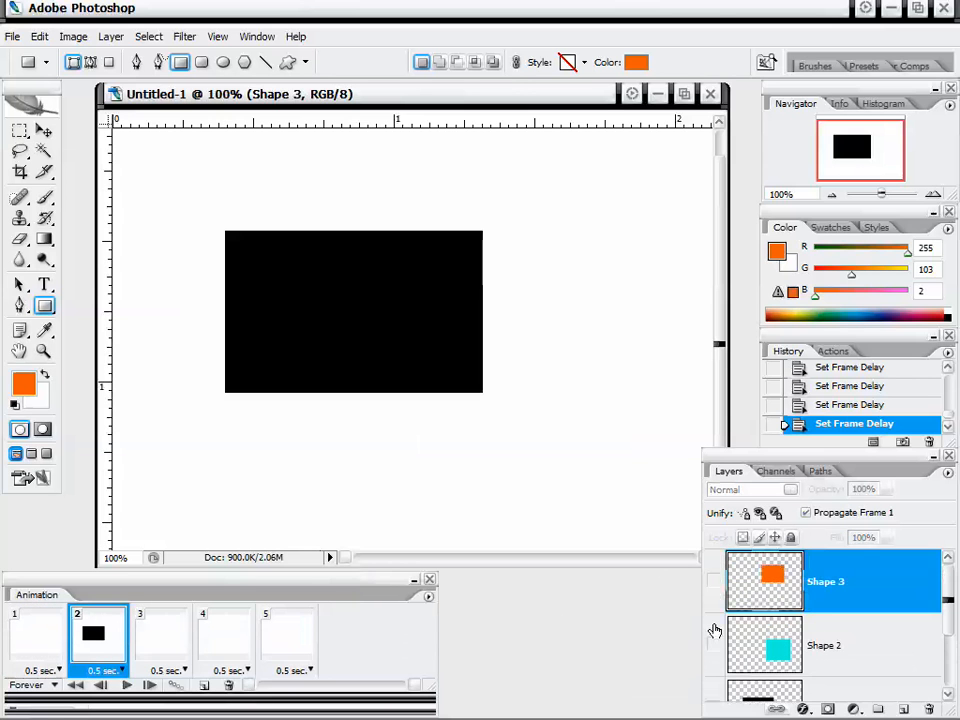
{"action": "left_click", "coordinate": [713, 643]}
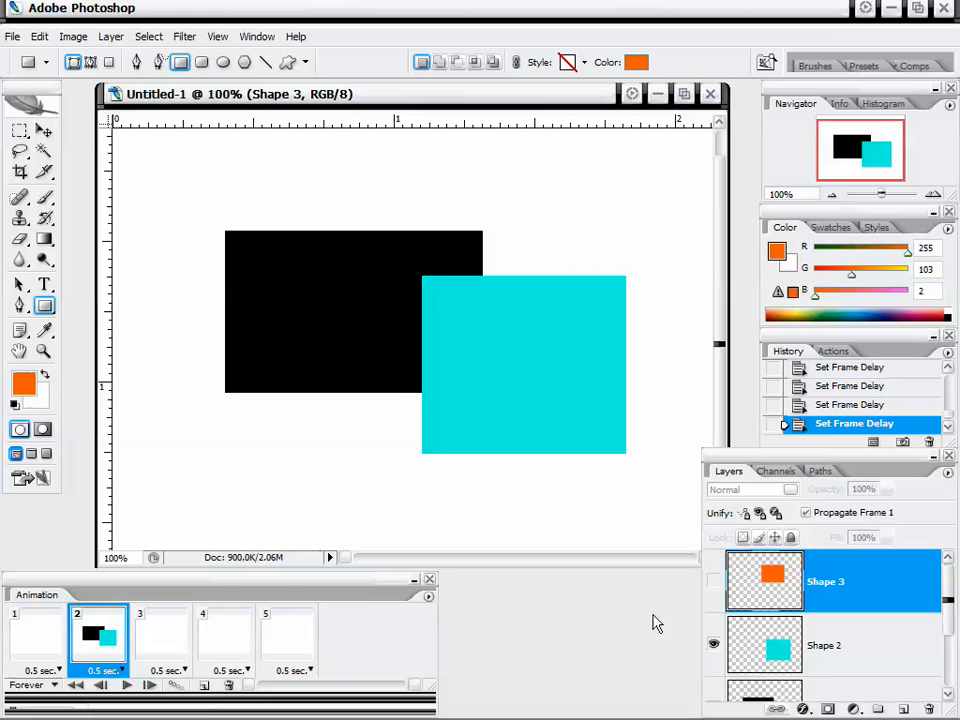
{"action": "left_click", "coordinate": [713, 643]}
Step: Show the turquoise Shape 2 and black Shape 1 layers in animation frame 3
{"action": "left_click", "coordinate": [173, 637]}
{"action": "left_click", "coordinate": [713, 643]}
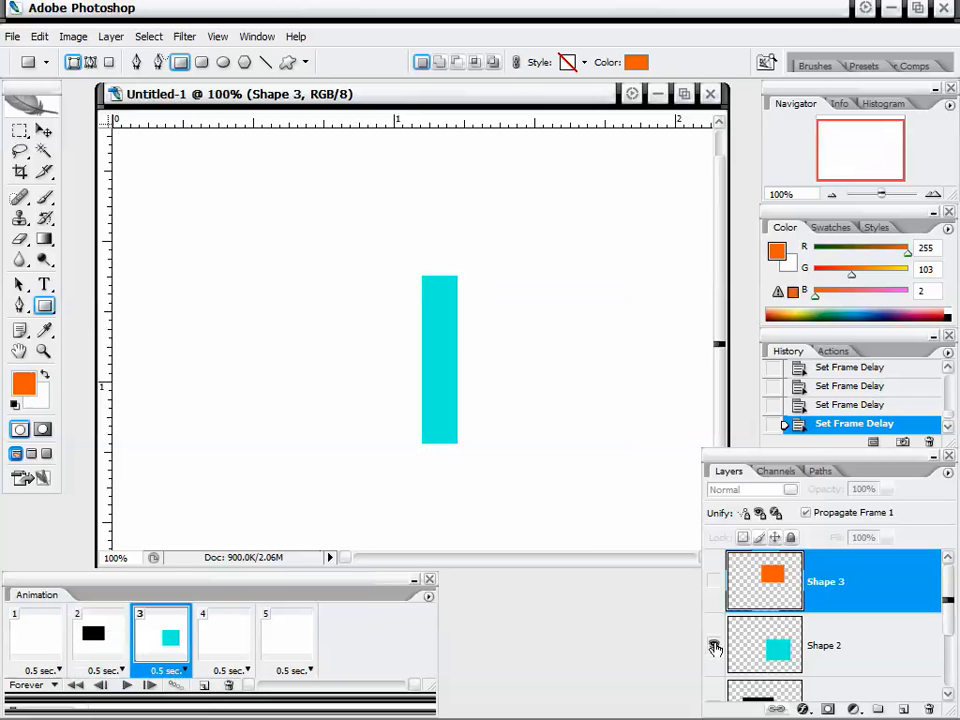
{"action": "scroll", "coordinate": [874, 658], "scroll_direction": "down", "scroll_amount": 2}
{"action": "left_click", "coordinate": [713, 605]}
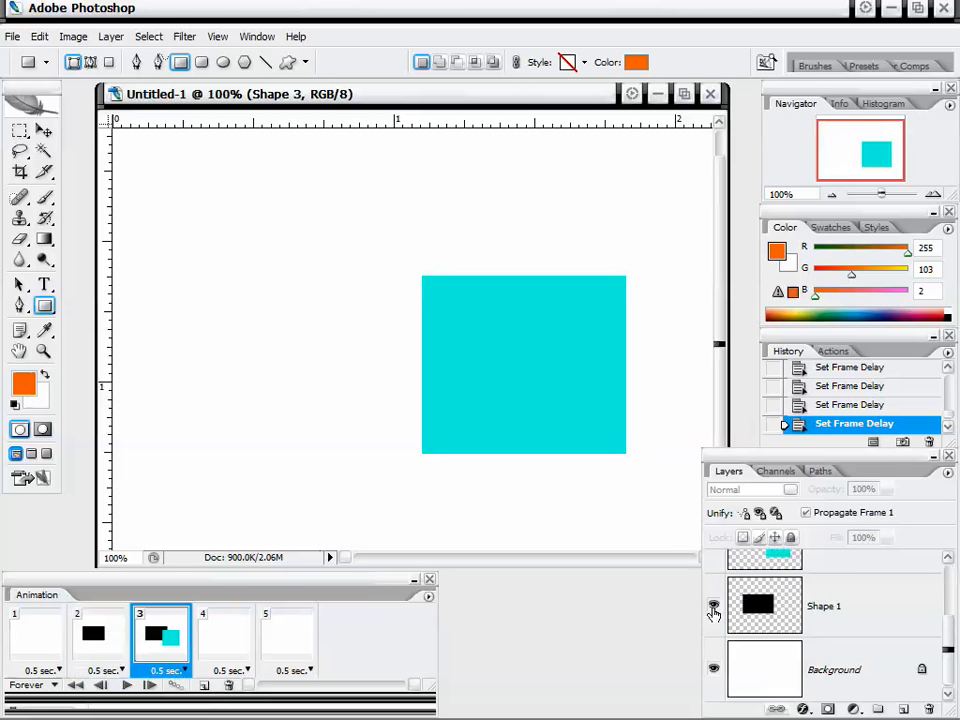
Step: Show the black Shape 1 and orange Shape 3 layers in animation frame 4
{"action": "left_click", "coordinate": [228, 640]}
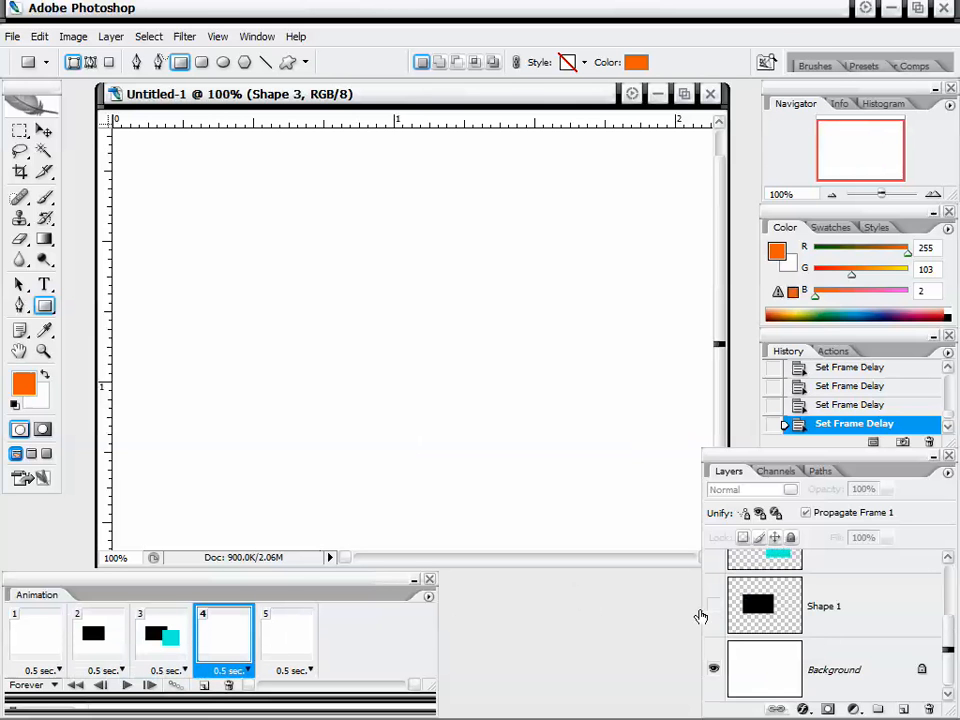
{"action": "left_click", "coordinate": [713, 605]}
{"action": "scroll", "coordinate": [730, 615], "scroll_direction": "up", "scroll_amount": 2}
{"action": "left_click", "coordinate": [713, 580]}
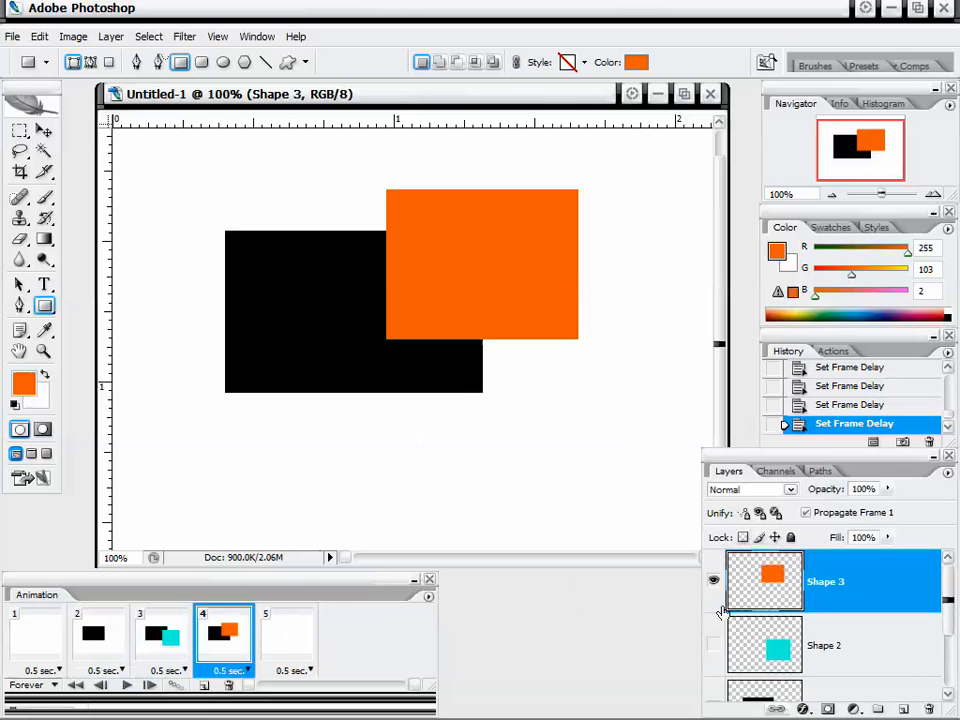
Step: Show all three shape layers, Shape 3, Shape 2 and Shape 1, in animation frame 5
{"action": "left_click", "coordinate": [290, 626]}
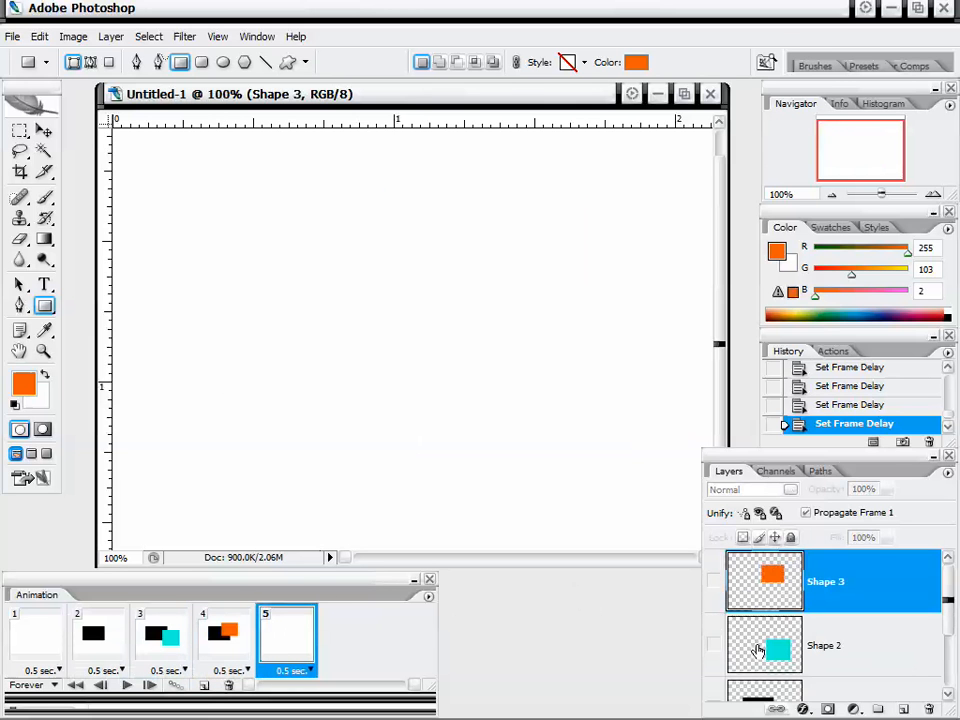
{"action": "left_click", "coordinate": [713, 580]}
{"action": "left_click", "coordinate": [713, 646]}
{"action": "scroll", "coordinate": [713, 640], "scroll_direction": "down", "scroll_amount": 2}
{"action": "left_click", "coordinate": [713, 605]}
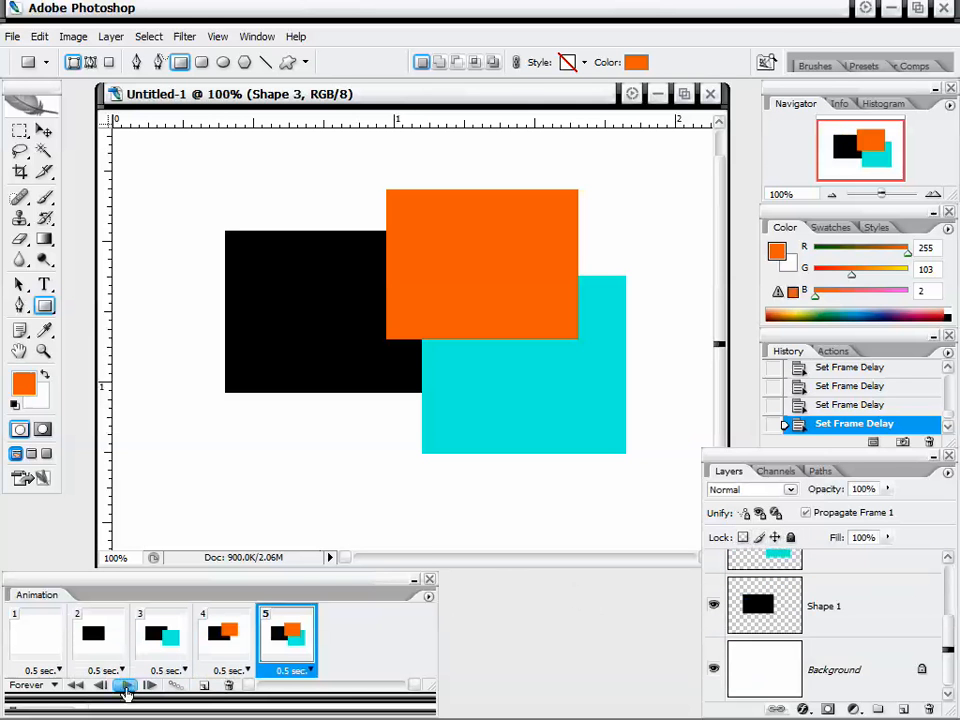
Step: Play and stop the animation, and review its individual frames from 5 back to 2
{"action": "left_click", "coordinate": [124, 686]}
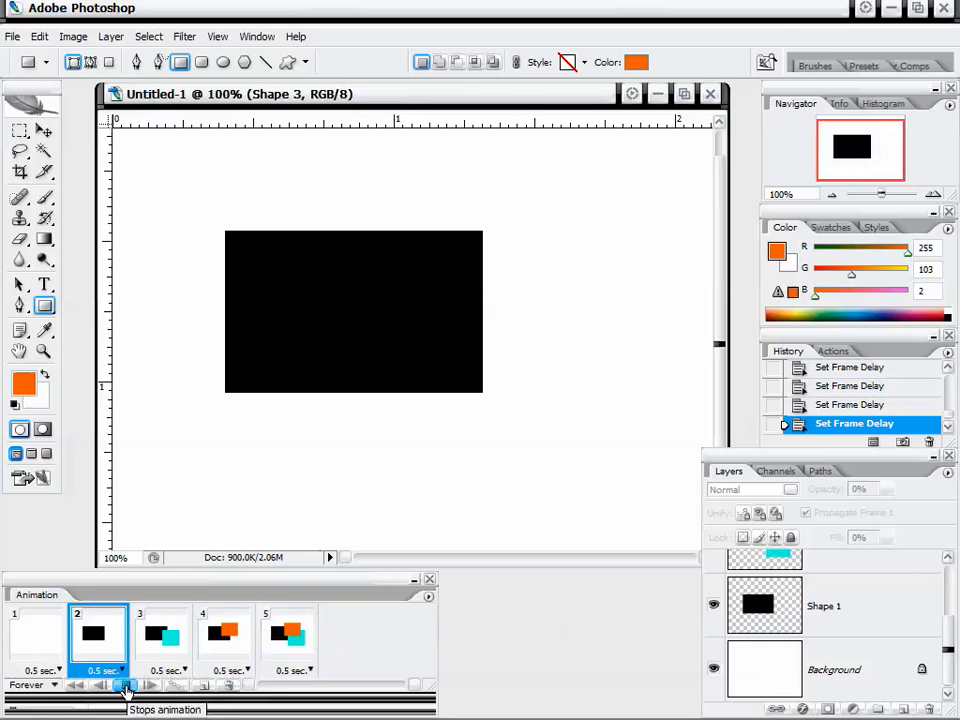
{"action": "left_click", "coordinate": [125, 688]}
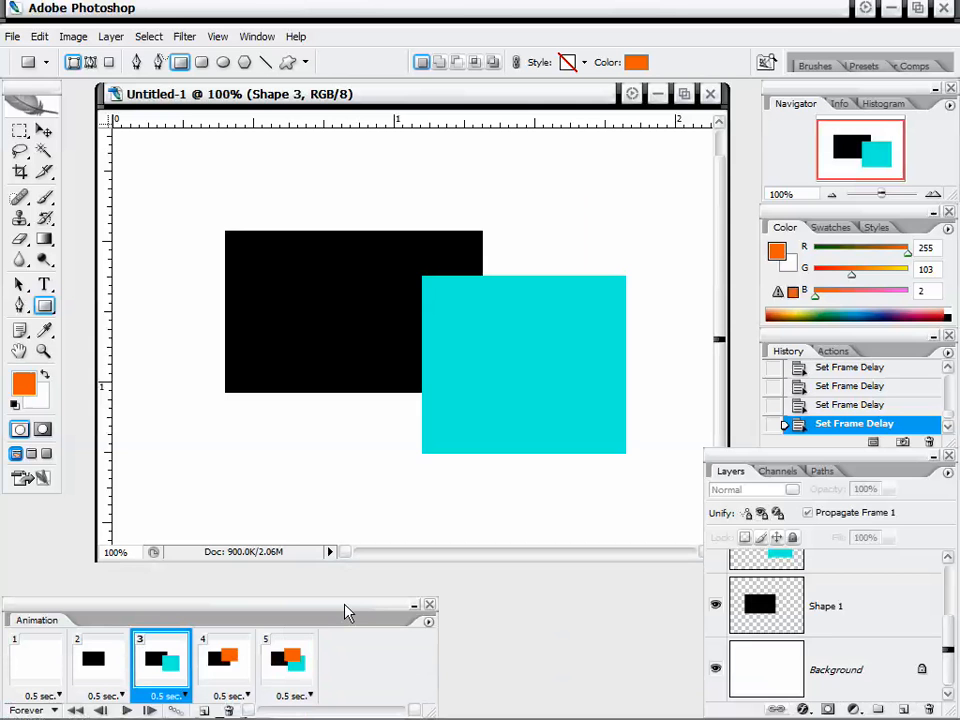
{"action": "left_click", "coordinate": [221, 659]}
{"action": "left_click", "coordinate": [271, 665]}
{"action": "left_click", "coordinate": [223, 664]}
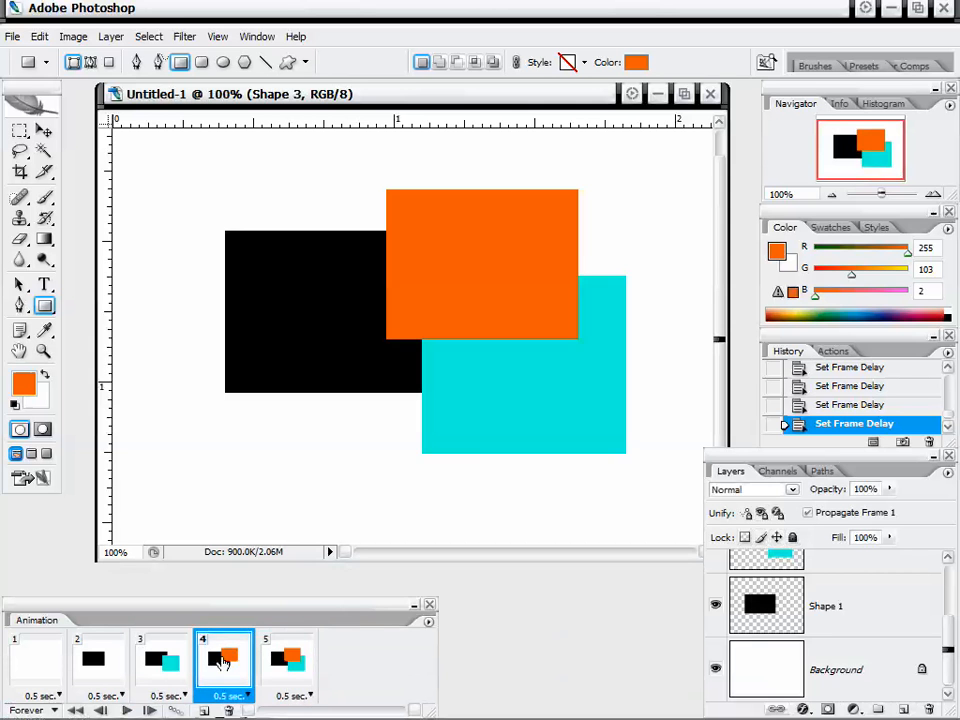
{"action": "left_click", "coordinate": [176, 660]}
{"action": "left_click", "coordinate": [104, 665]}
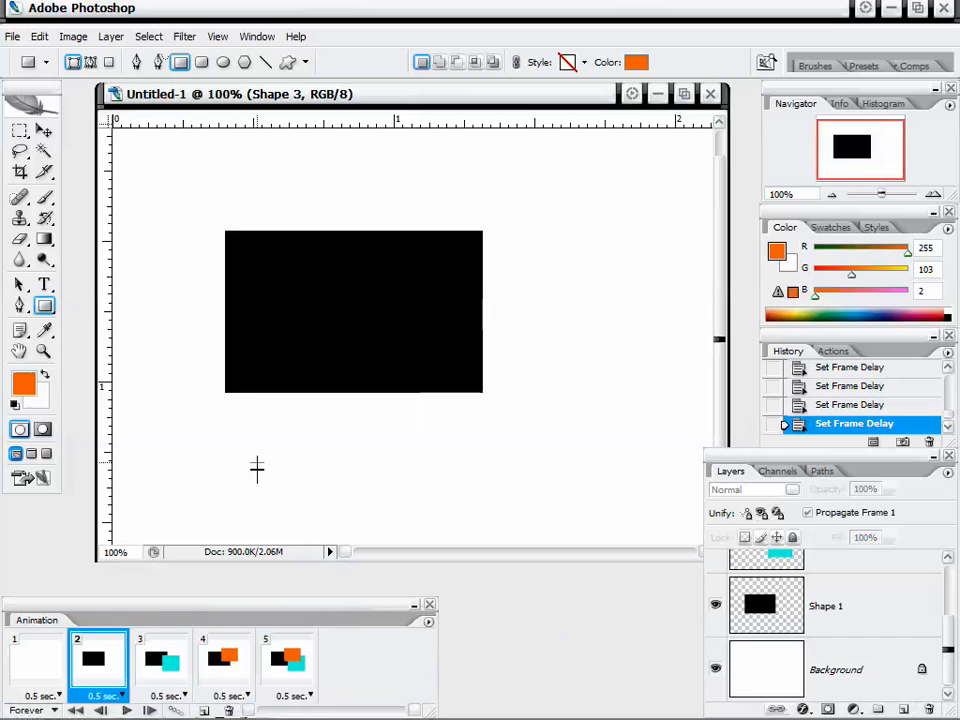
Step: Try the GIF 128 Dithered and GIF 128 No Dither presets in Save for Web and leave without saving
{"action": "left_click", "coordinate": [12, 37]}
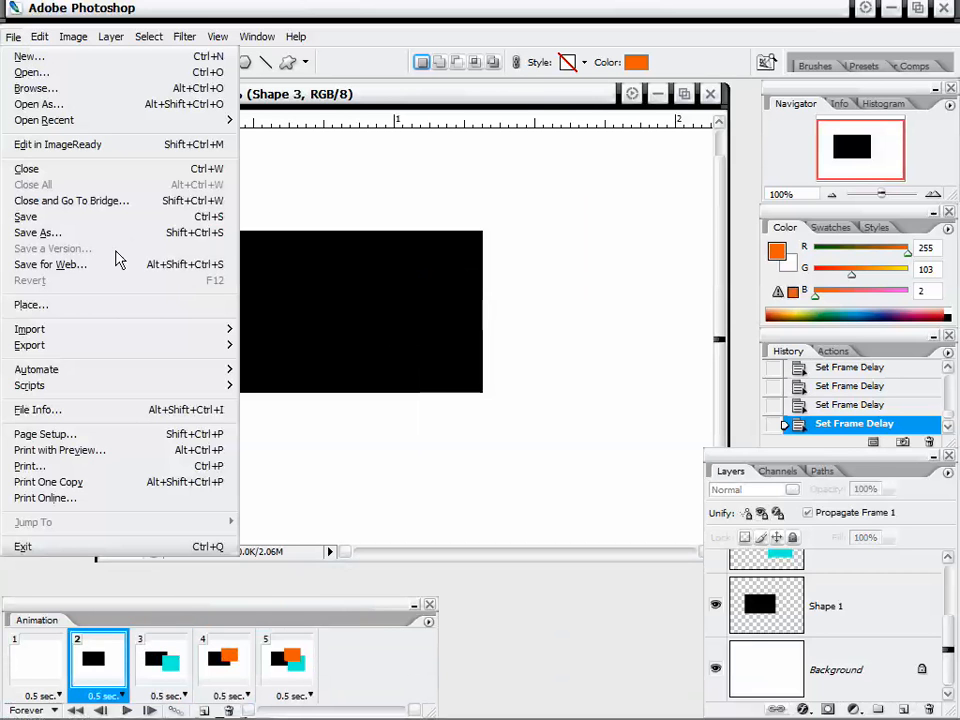
{"action": "left_click", "coordinate": [88, 263]}
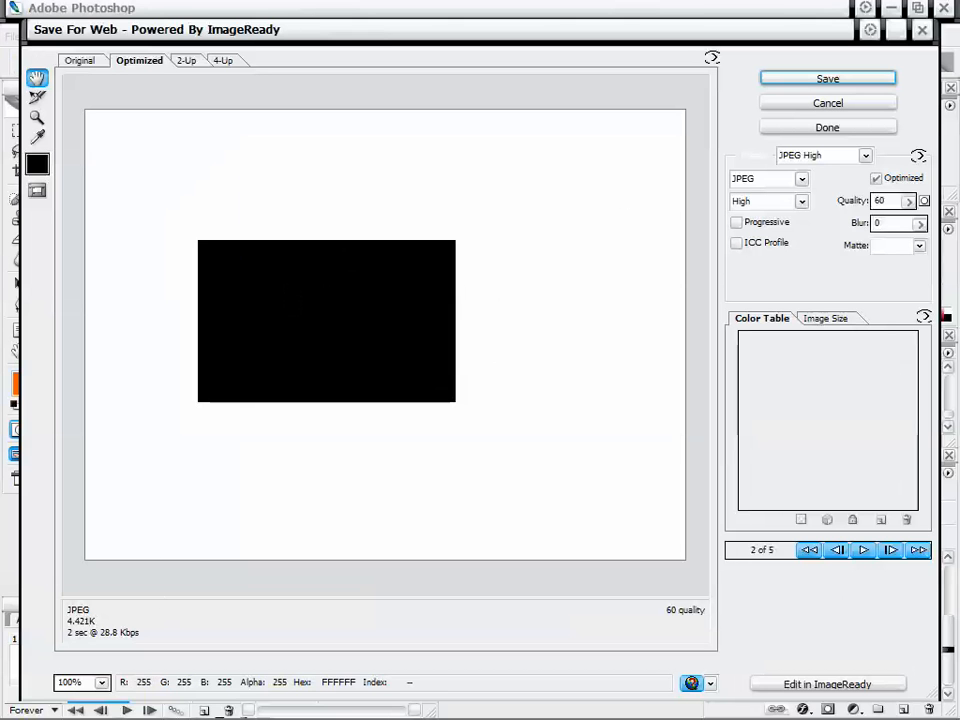
{"action": "left_click", "coordinate": [791, 162]}
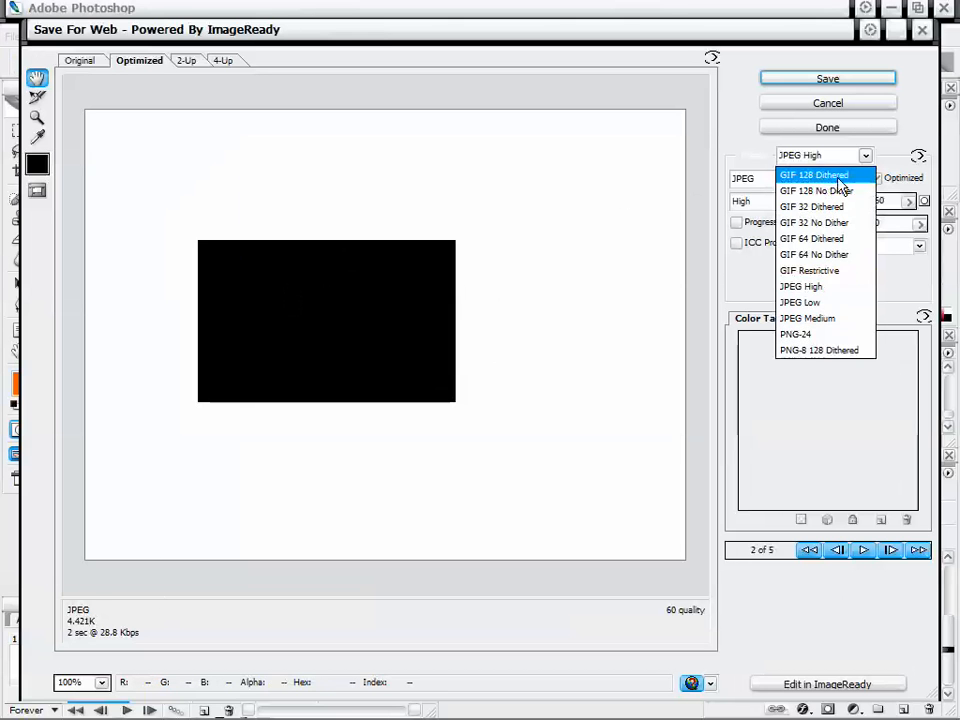
{"action": "left_click", "coordinate": [839, 179]}
{"action": "left_click", "coordinate": [830, 156]}
{"action": "left_click", "coordinate": [832, 190]}
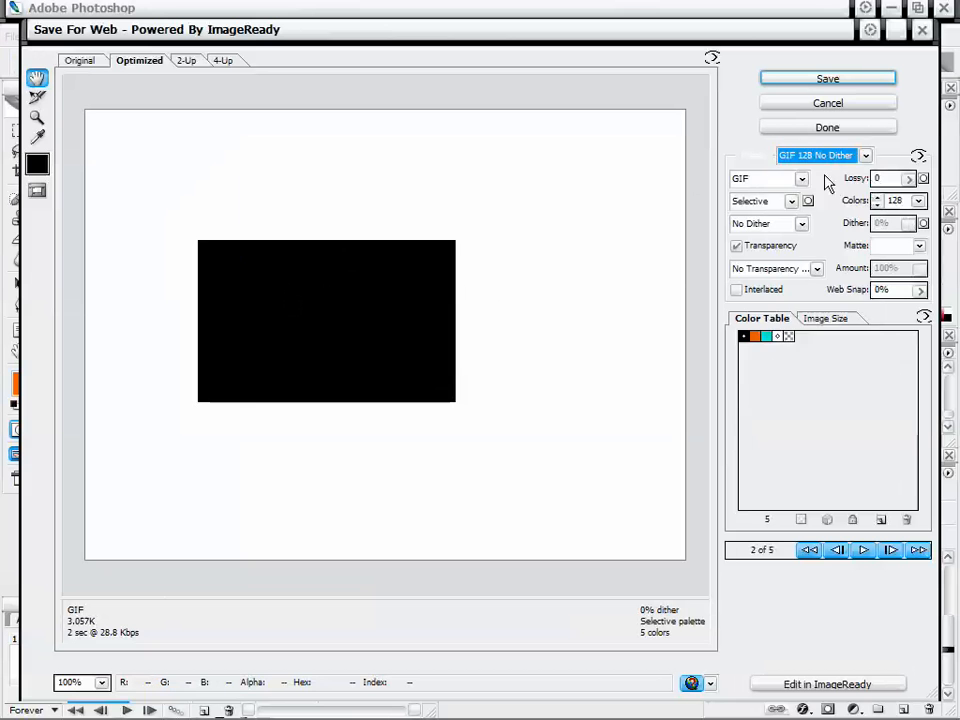
{"action": "left_click", "coordinate": [822, 207]}
{"action": "left_click", "coordinate": [843, 108]}
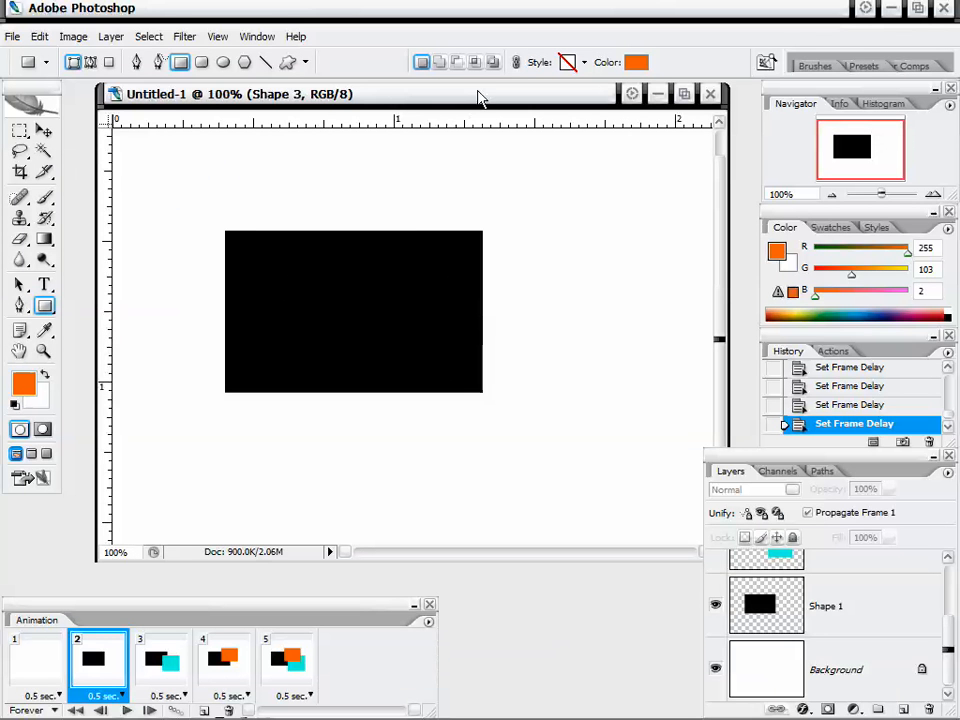
Step: Step back and forth through the five animation frames to review which rectangles each one shows
{"action": "left_click_drag", "start_coordinate": [479, 101], "coordinate": [467, 104]}
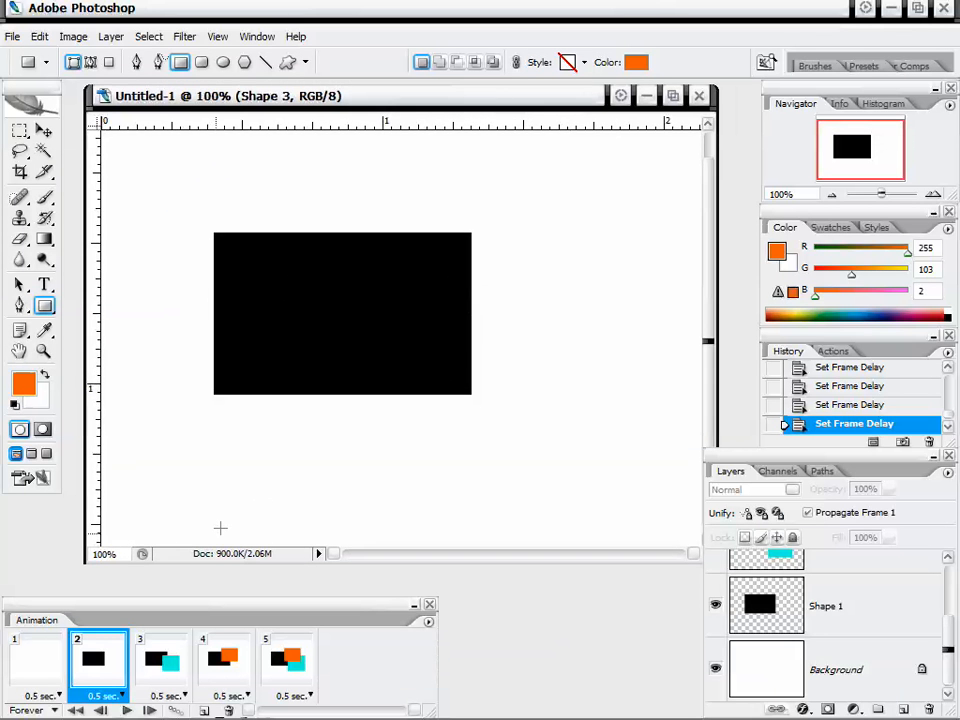
{"action": "left_click", "coordinate": [159, 640]}
{"action": "left_click", "coordinate": [208, 658]}
{"action": "left_click", "coordinate": [272, 664]}
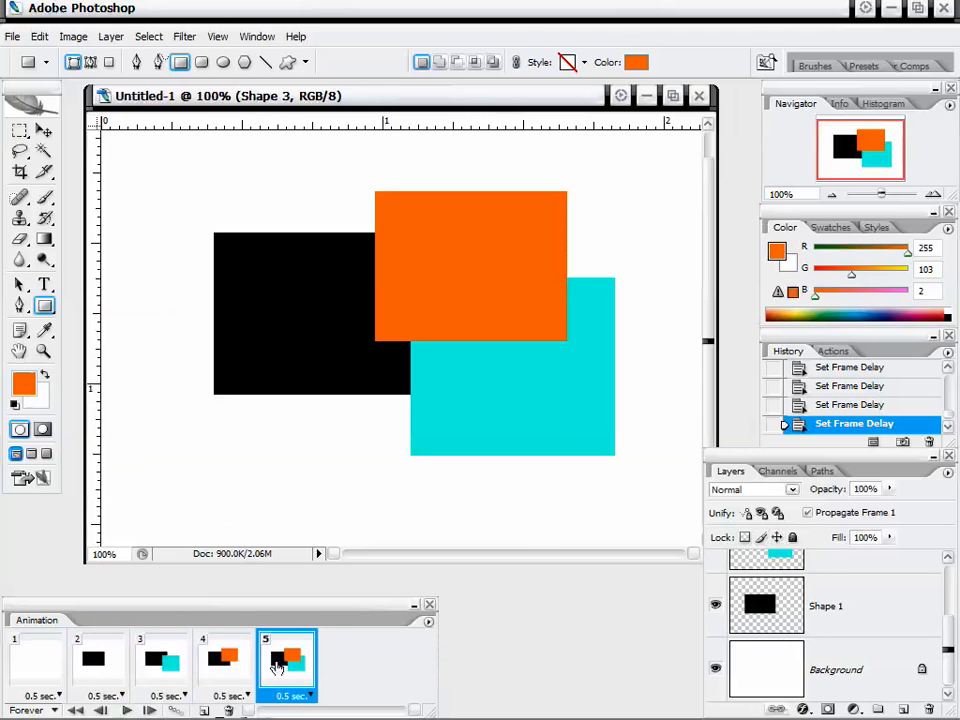
{"action": "left_click", "coordinate": [222, 658]}
{"action": "left_click", "coordinate": [160, 658]}
{"action": "left_click", "coordinate": [95, 658]}
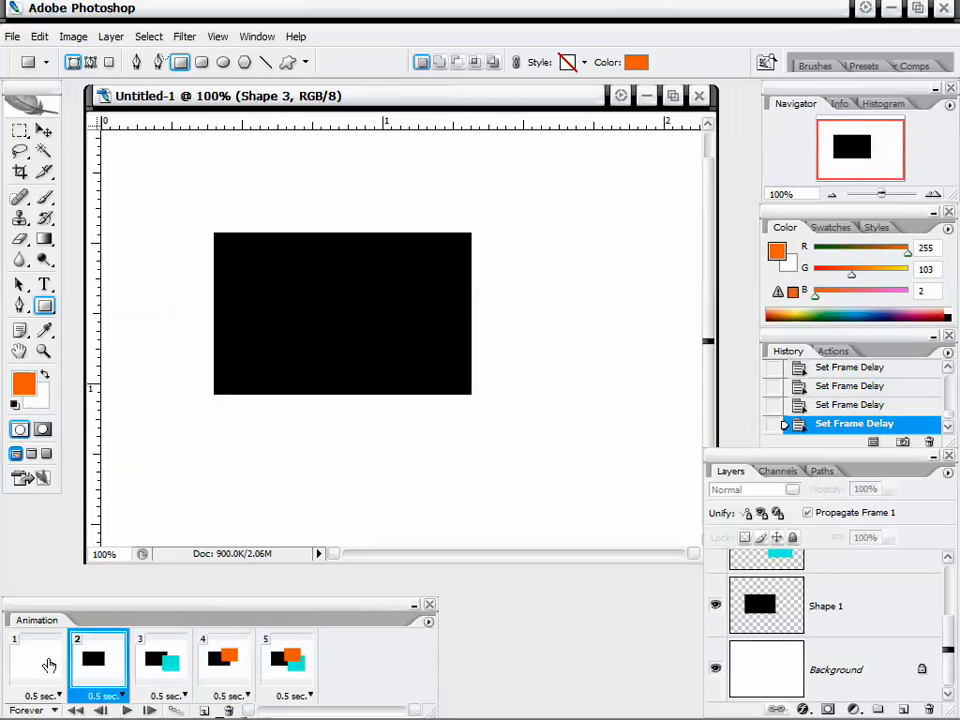
{"action": "left_click", "coordinate": [35, 658]}
{"action": "left_click", "coordinate": [115, 666]}
{"action": "left_click", "coordinate": [168, 668]}
{"action": "left_click", "coordinate": [238, 674]}
{"action": "left_click", "coordinate": [281, 680]}
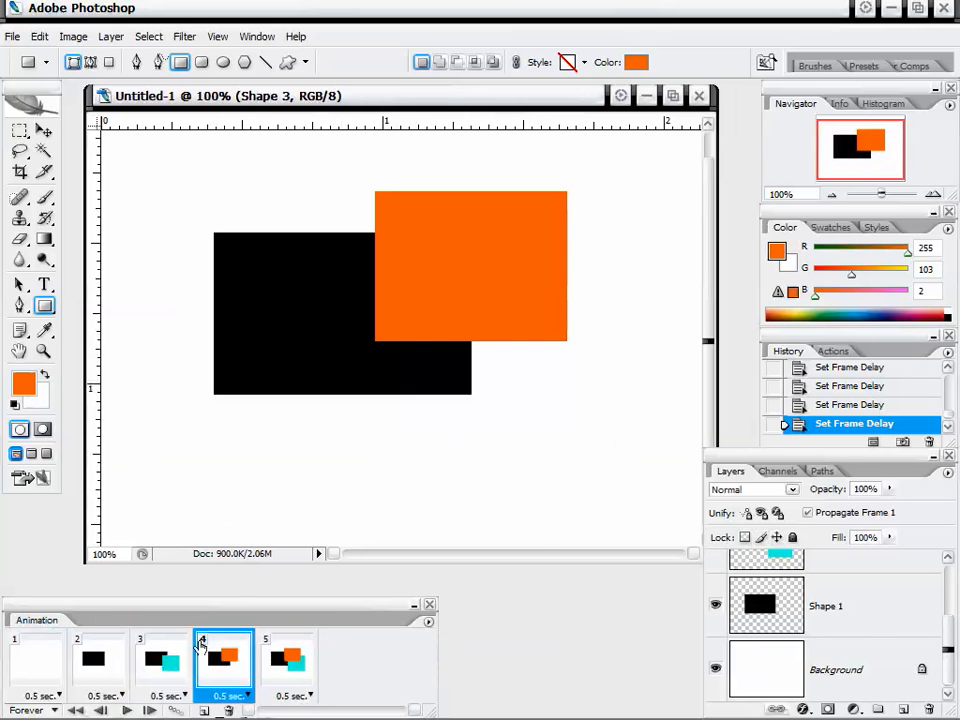
{"action": "left_click", "coordinate": [154, 665]}
{"action": "left_click", "coordinate": [107, 667]}
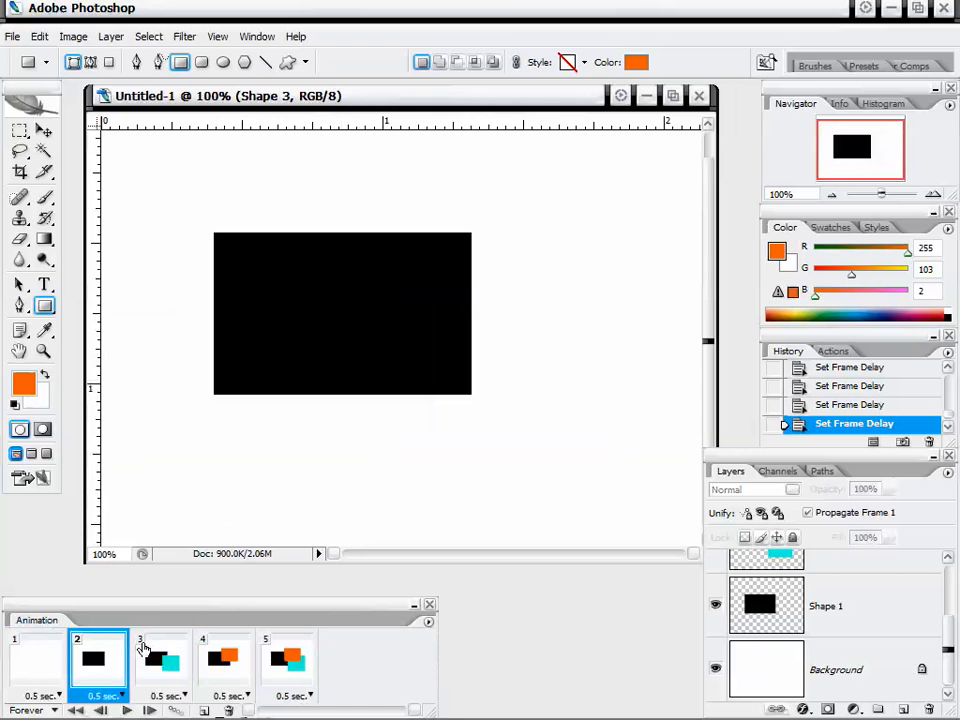
{"action": "left_click", "coordinate": [296, 664]}
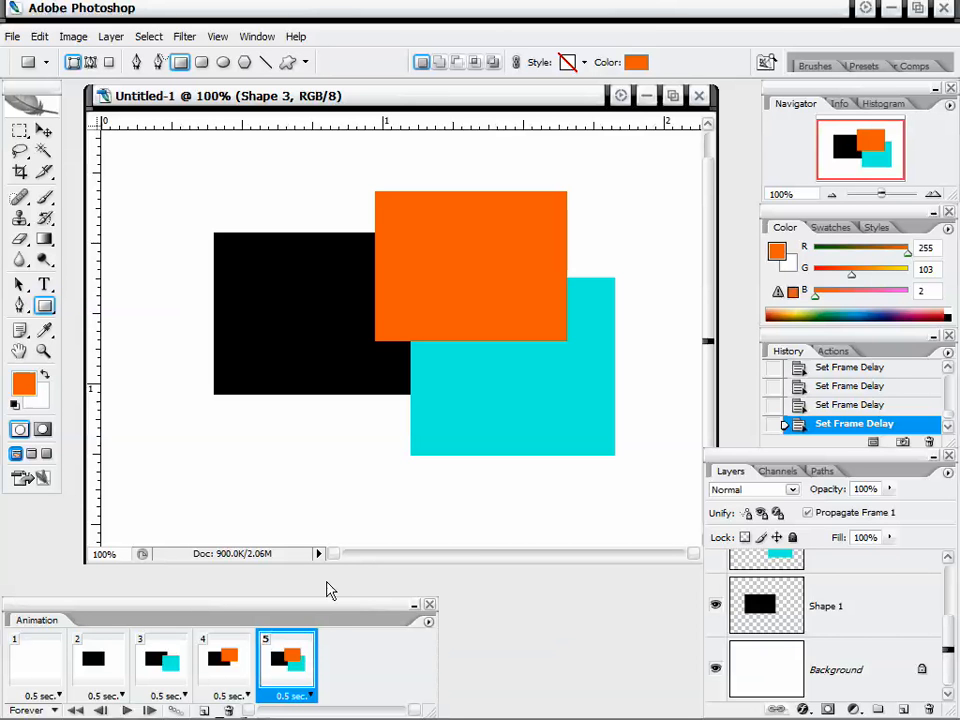
Step: Set the delay of all five animation frames to 0.1 seconds each
{"action": "left_click", "coordinate": [56, 696]}
{"action": "left_click", "coordinate": [47, 533]}
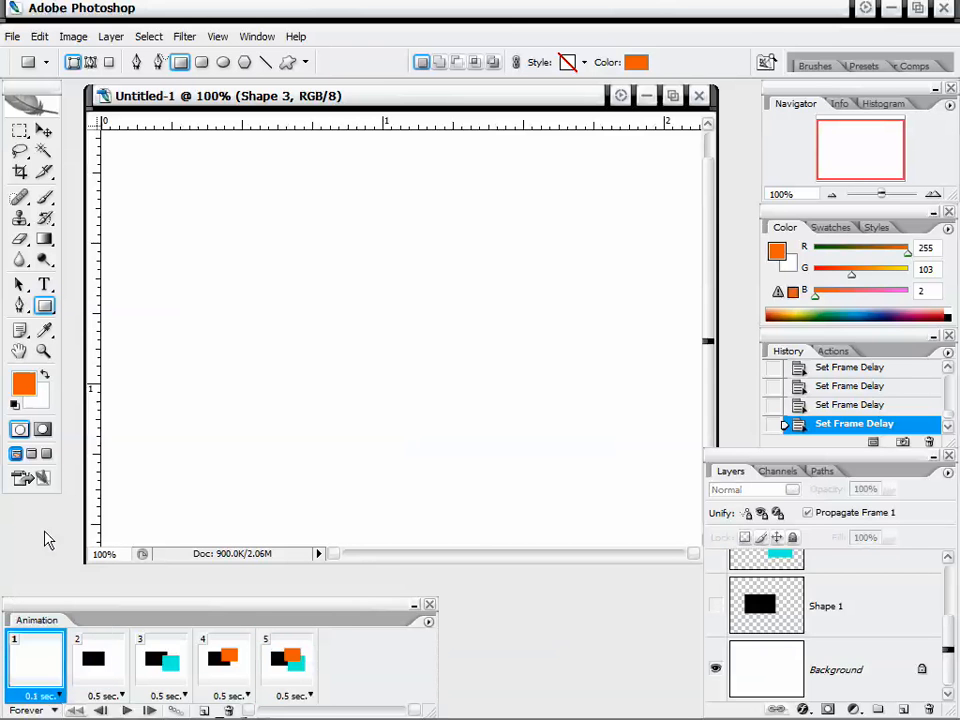
{"action": "left_click", "coordinate": [121, 696]}
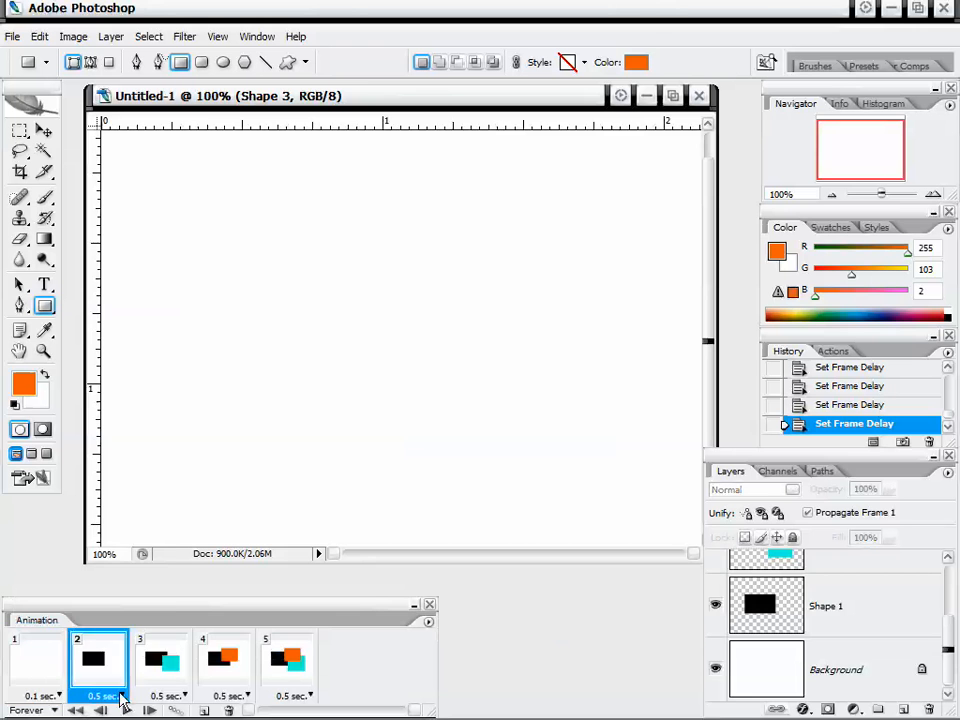
{"action": "left_click", "coordinate": [118, 533]}
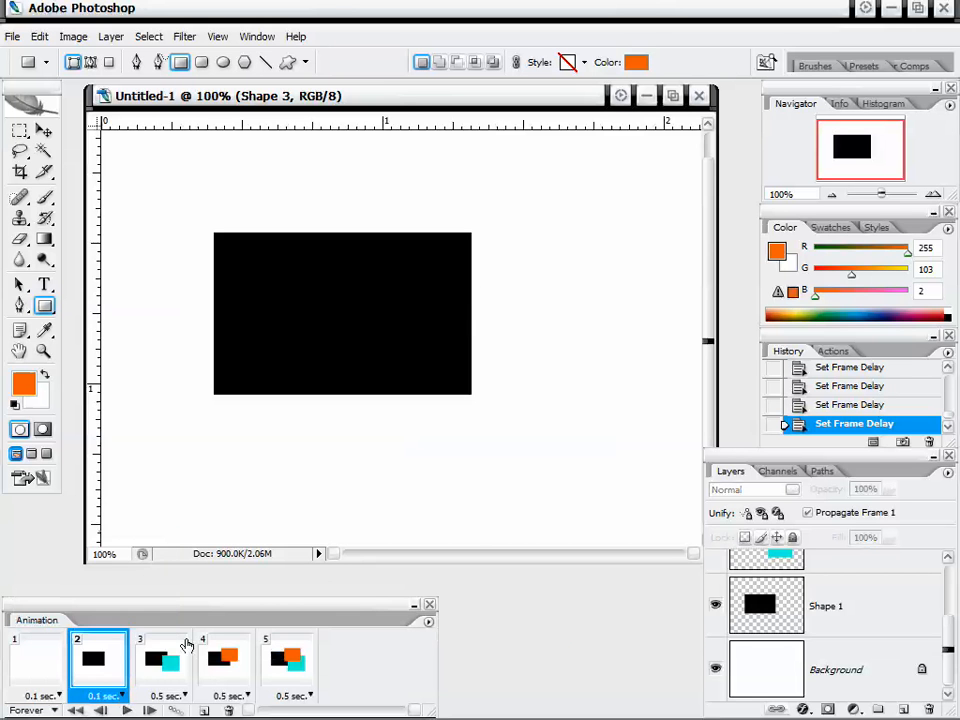
{"action": "left_click", "coordinate": [186, 694]}
{"action": "left_click", "coordinate": [180, 533]}
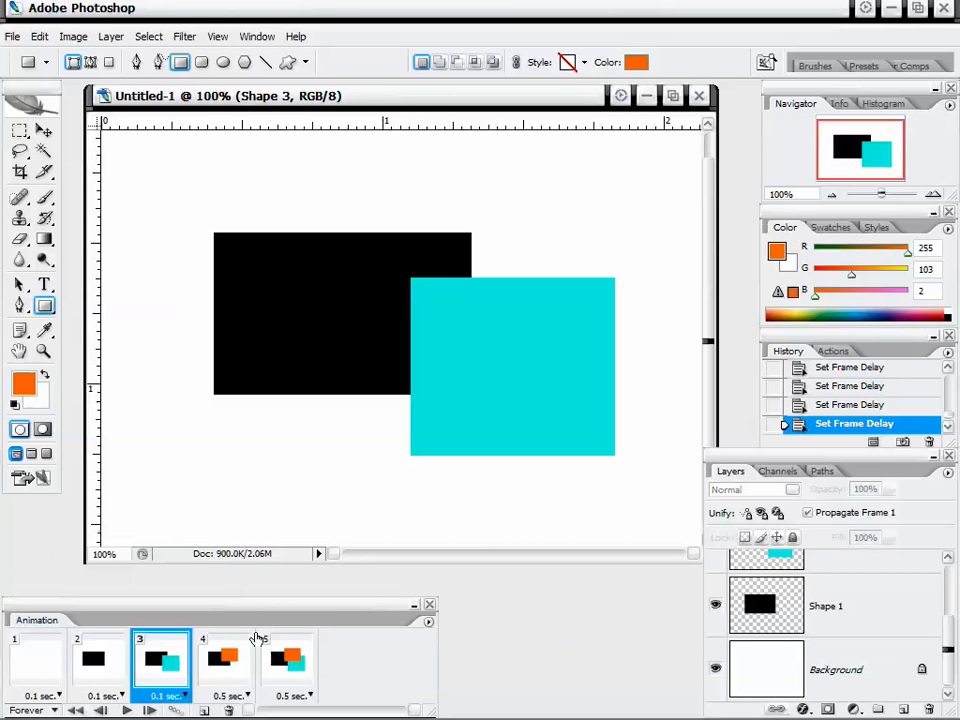
{"action": "left_click", "coordinate": [246, 693]}
{"action": "left_click", "coordinate": [242, 533]}
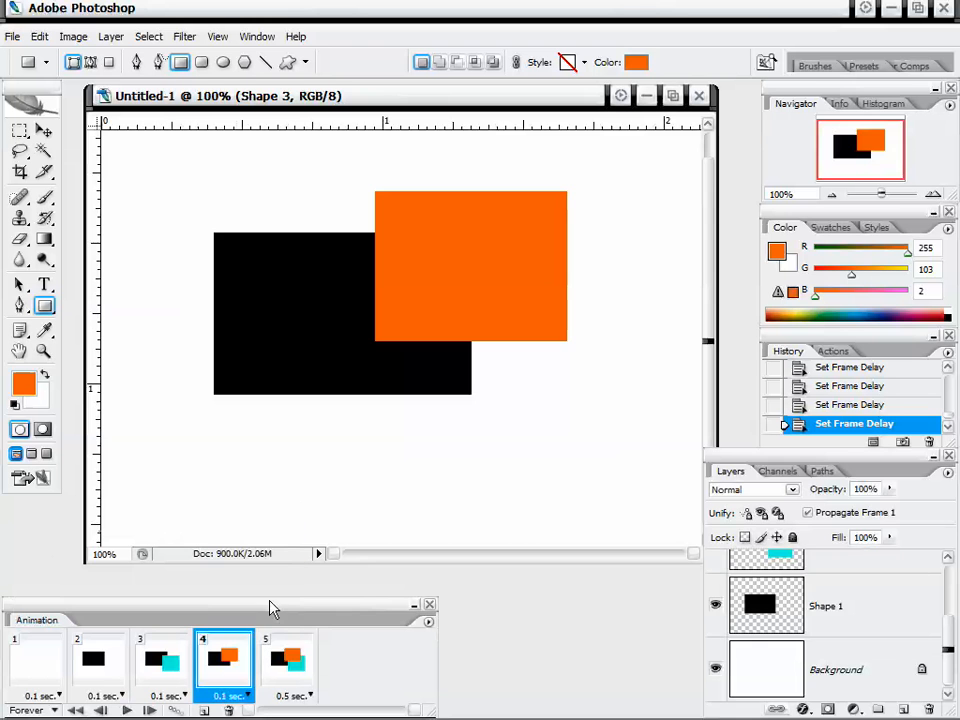
{"action": "left_click", "coordinate": [296, 693]}
{"action": "left_click", "coordinate": [304, 531]}
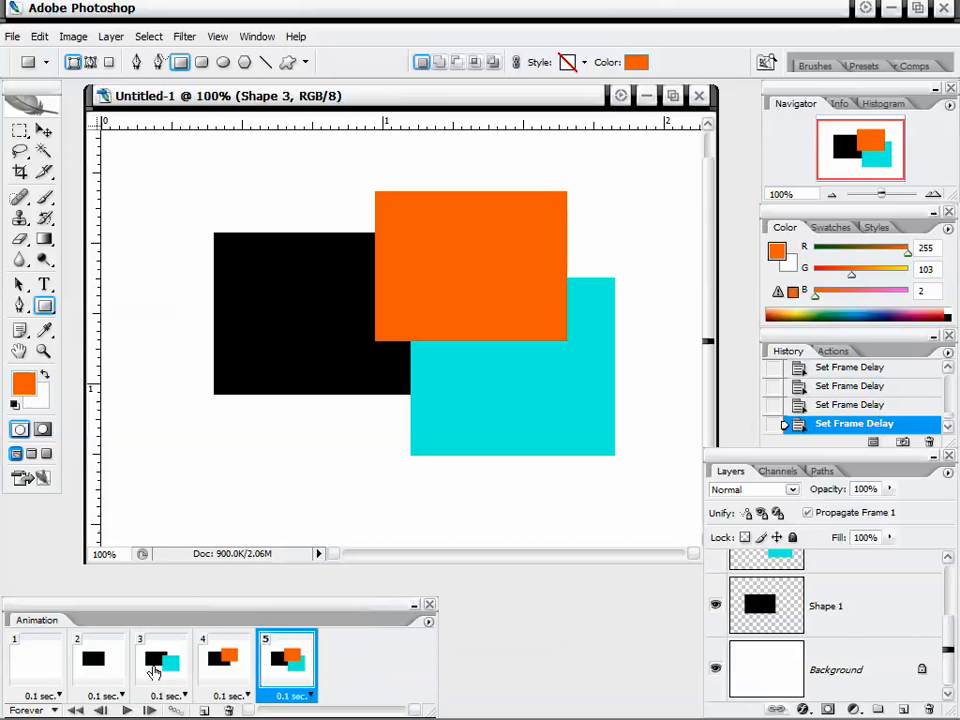
Step: Play and stop the animation with its new timing, and review the frames from 2 to 5 and back to 1
{"action": "left_click", "coordinate": [127, 710]}
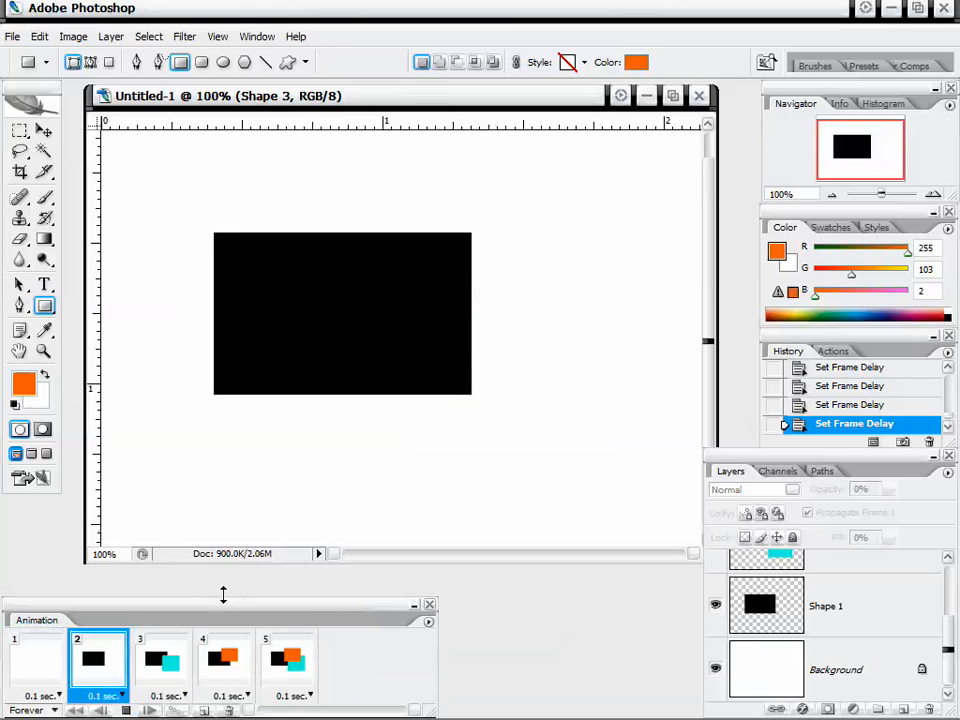
{"action": "left_click", "coordinate": [126, 710]}
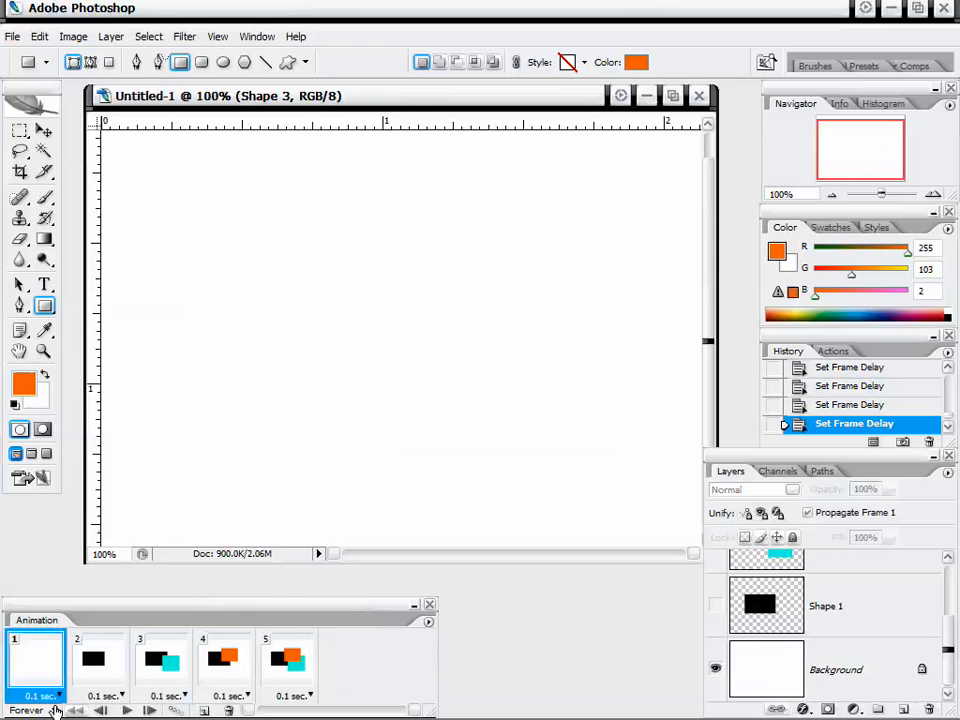
{"action": "left_click", "coordinate": [93, 660]}
{"action": "left_click", "coordinate": [160, 660]}
{"action": "left_click", "coordinate": [222, 660]}
{"action": "left_click", "coordinate": [282, 665]}
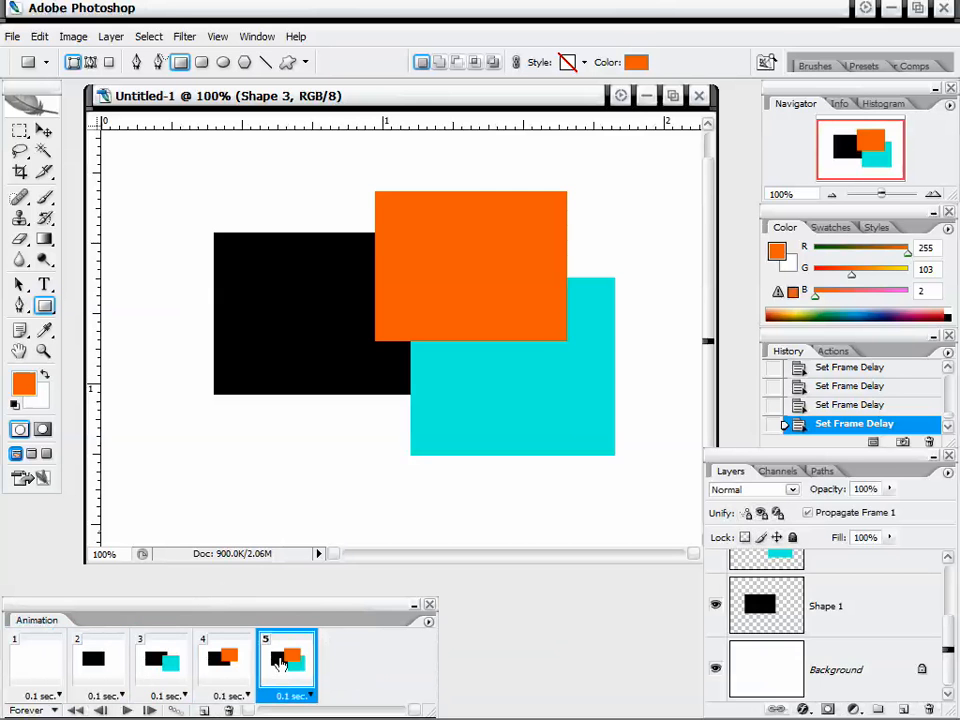
{"action": "left_click", "coordinate": [222, 660]}
{"action": "left_click", "coordinate": [160, 660]}
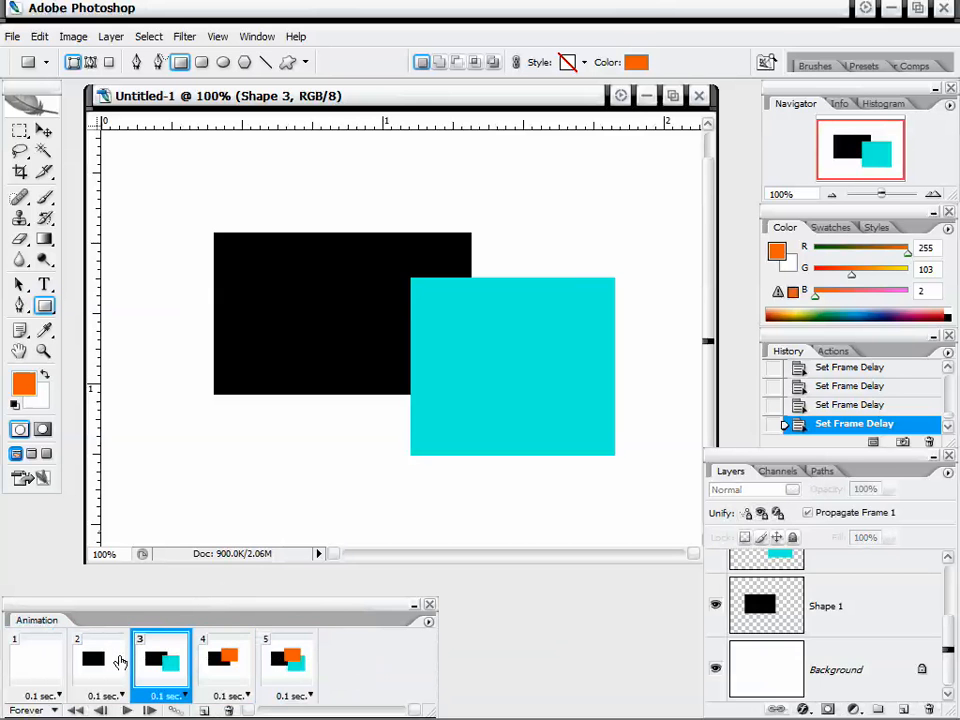
{"action": "left_click", "coordinate": [93, 660]}
{"action": "left_click", "coordinate": [57, 661]}
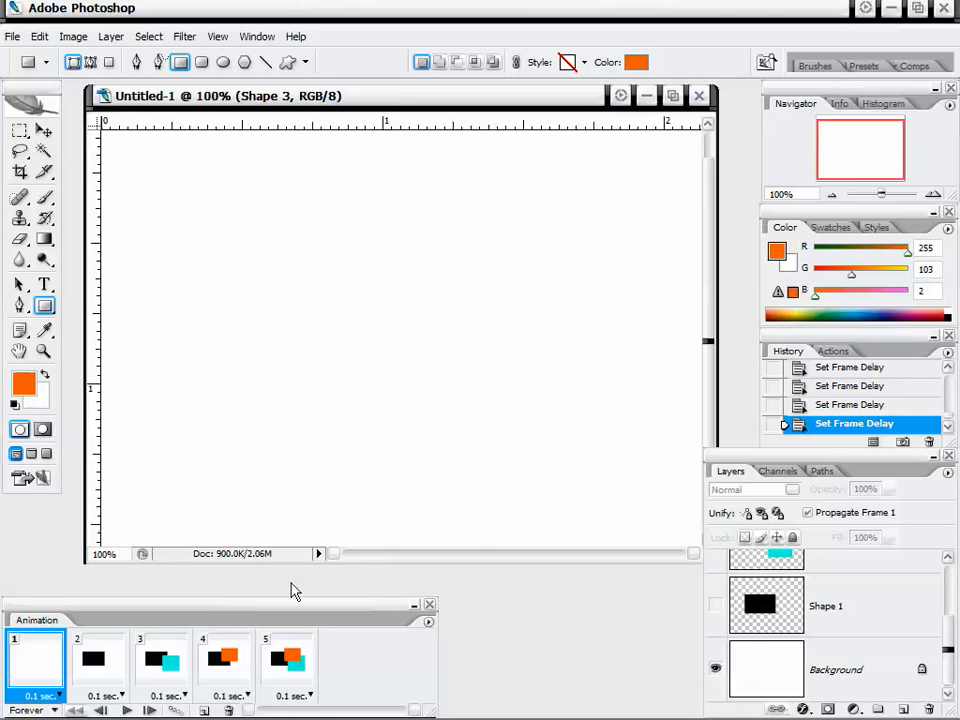
Step: Delete animation frames 4 and 3, keeping the blank frame, the black-rectangle frame and the frame with all three rectangles
{"action": "left_click", "coordinate": [166, 668]}
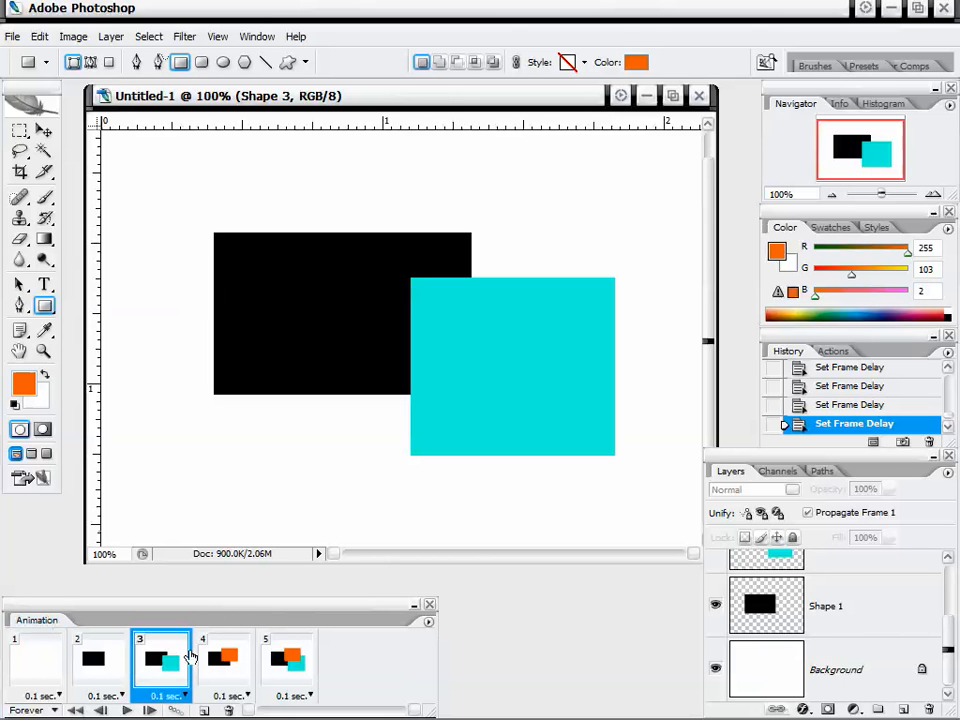
{"action": "left_click", "coordinate": [225, 686]}
{"action": "left_click", "coordinate": [229, 711]}
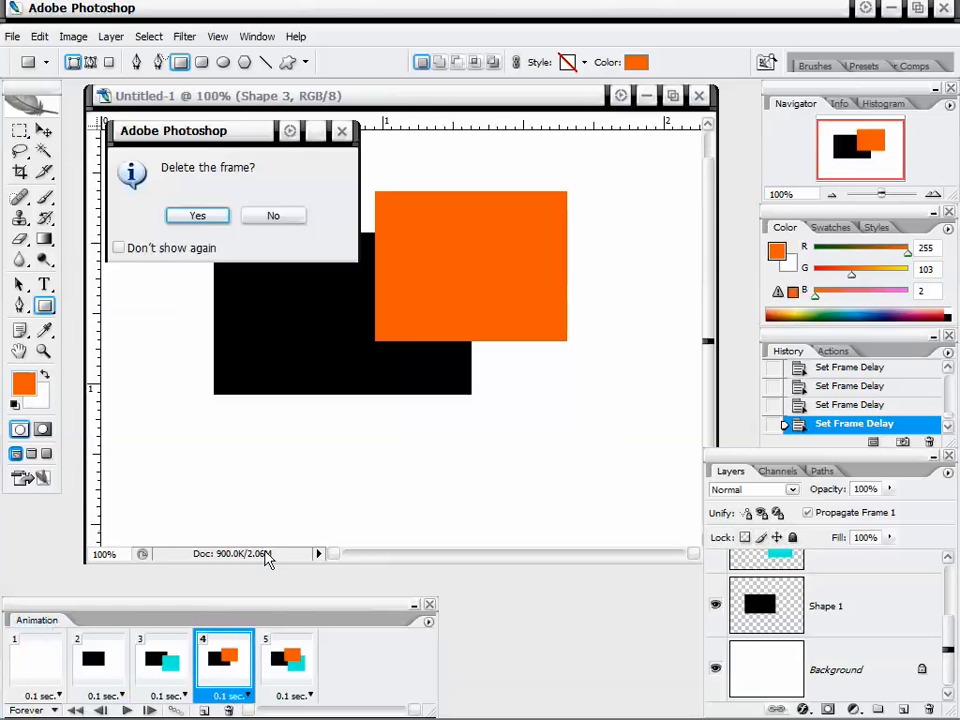
{"action": "left_click", "coordinate": [197, 216]}
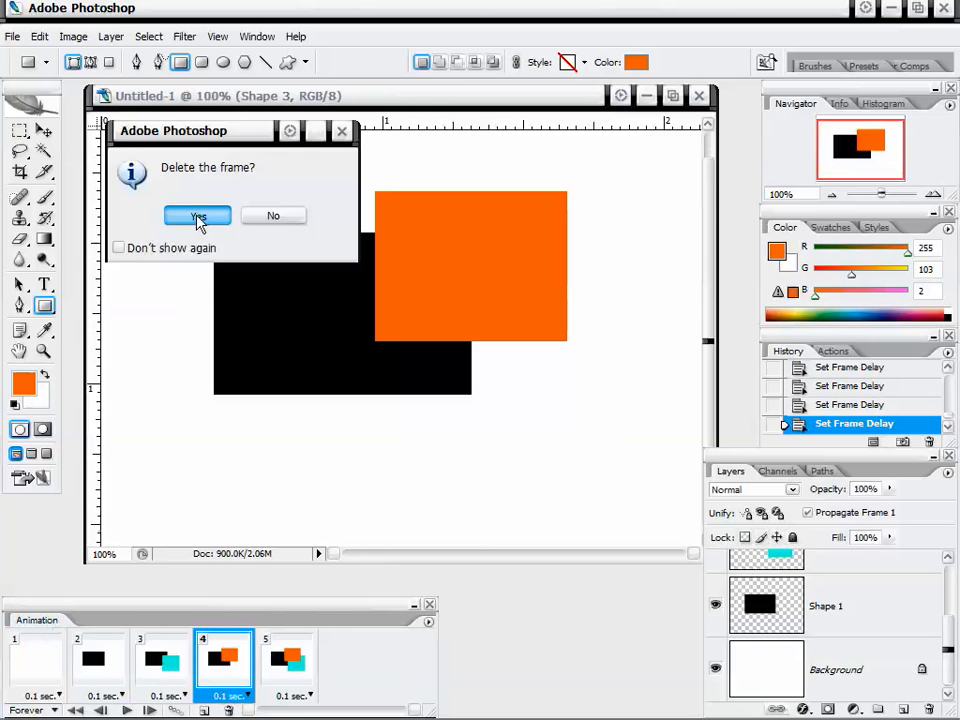
{"action": "left_click", "coordinate": [162, 650]}
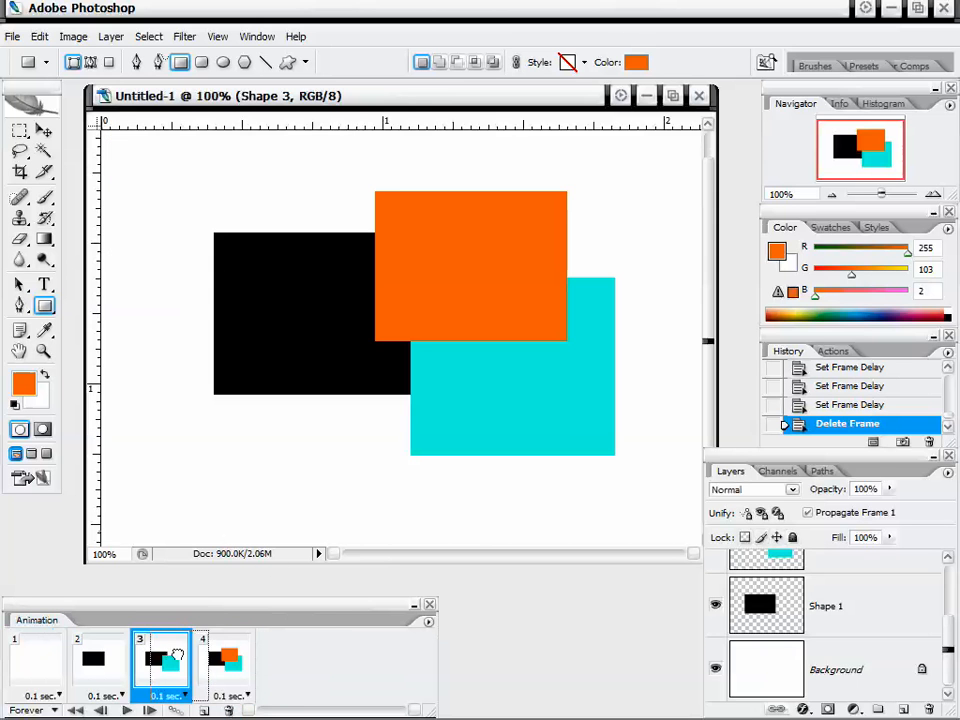
{"action": "left_click", "coordinate": [228, 711]}
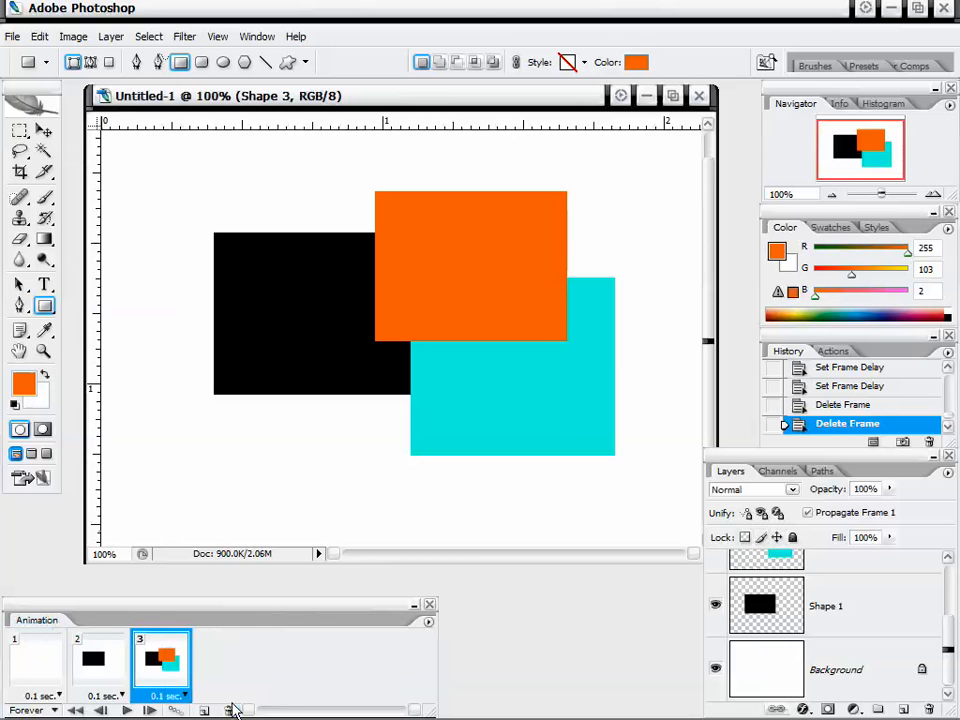
Step: Compare frames 2 and 3 by switching back and forth between them to examine the jump in visible rectangles
{"action": "left_click", "coordinate": [124, 657]}
{"action": "left_click", "coordinate": [146, 659]}
{"action": "left_click", "coordinate": [176, 711]}
{"action": "left_click", "coordinate": [105, 655]}
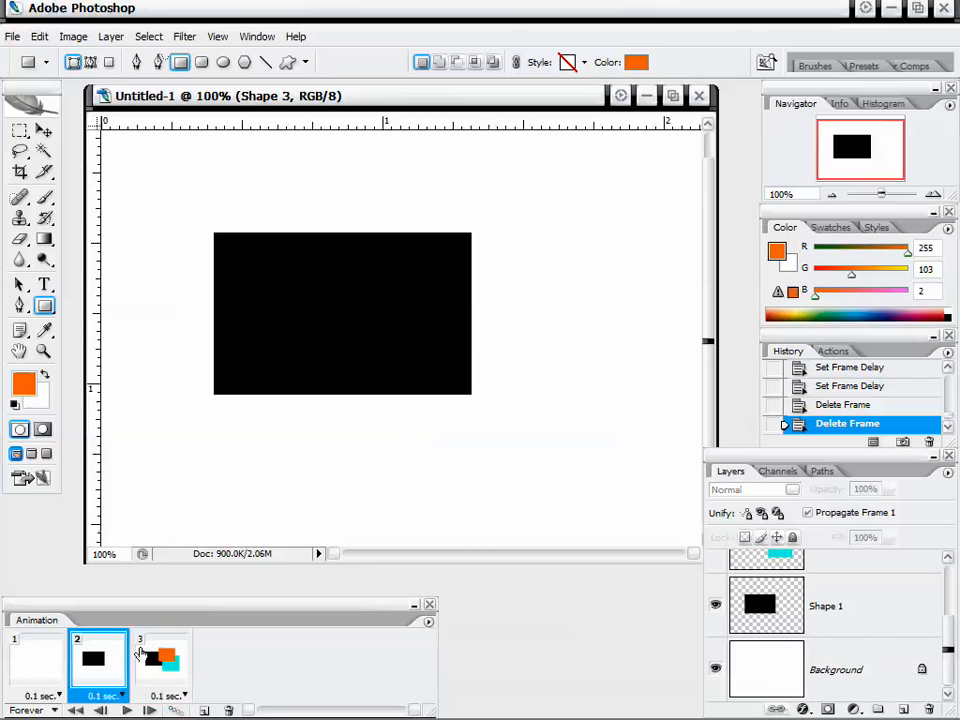
{"action": "left_click", "coordinate": [141, 652]}
{"action": "left_click", "coordinate": [100, 660]}
{"action": "left_click", "coordinate": [138, 664]}
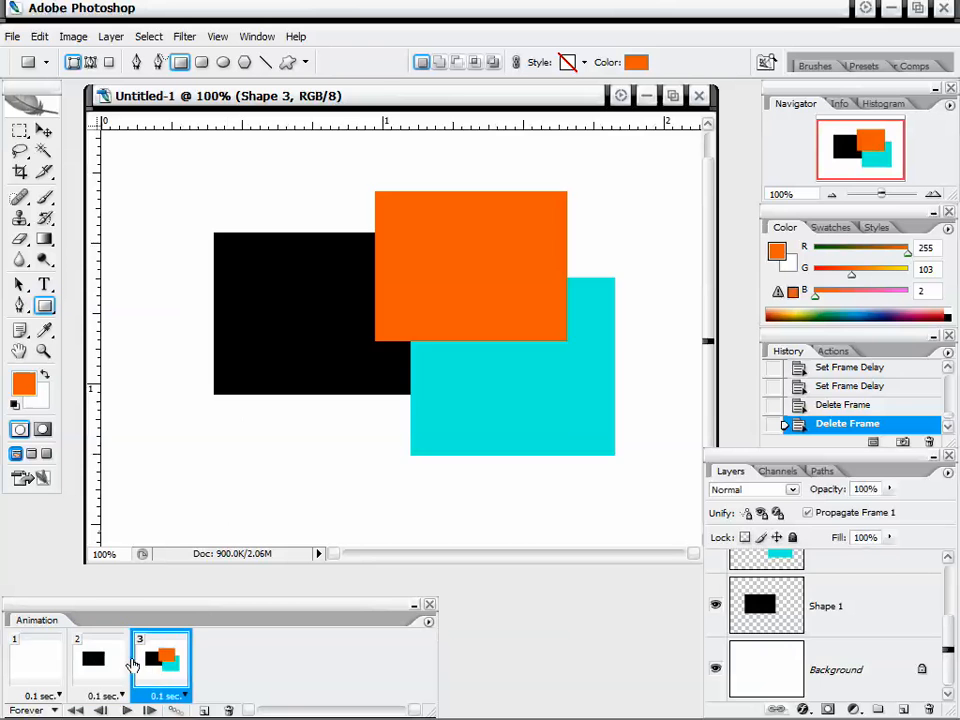
{"action": "left_click", "coordinate": [122, 663]}
{"action": "left_click", "coordinate": [158, 670]}
{"action": "left_click", "coordinate": [100, 660]}
Step: Tween frame 3 with the previous frame, adding 8 frames for all layers with position, opacity and effects included
{"action": "left_click", "coordinate": [160, 668]}
{"action": "left_click", "coordinate": [175, 710]}
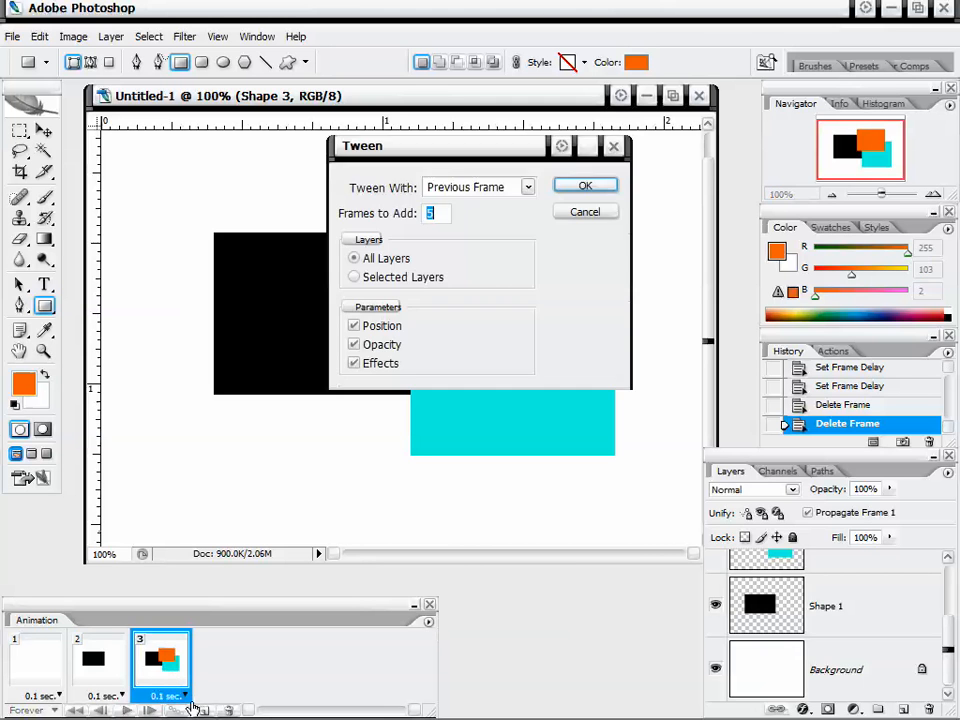
{"action": "left_click_drag", "start_coordinate": [466, 153], "coordinate": [462, 170]}
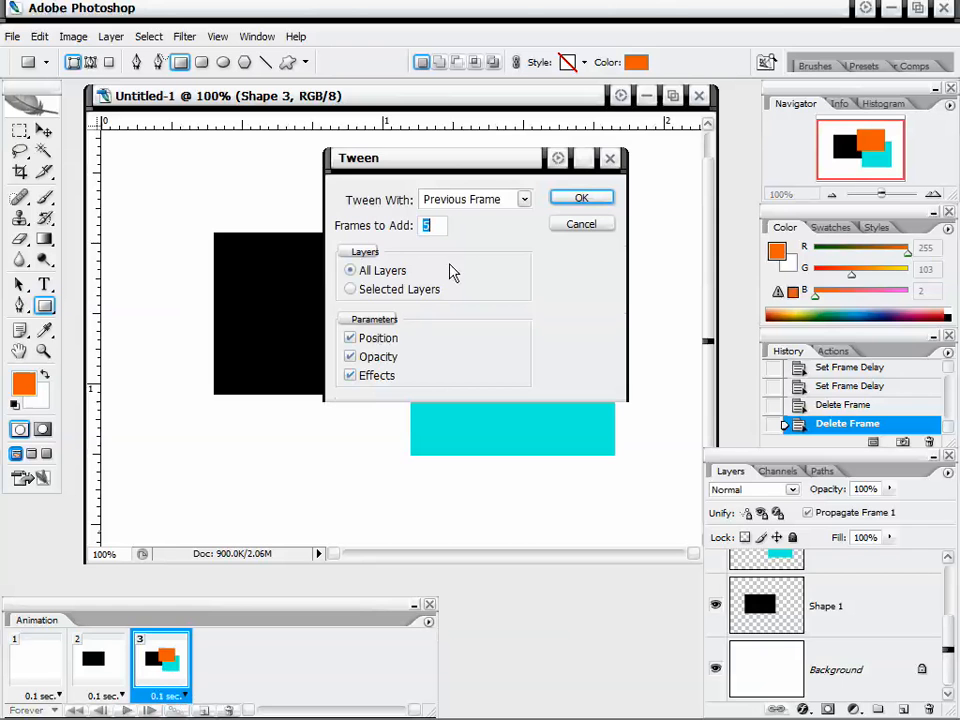
{"action": "left_click_drag", "start_coordinate": [483, 165], "coordinate": [535, 278]}
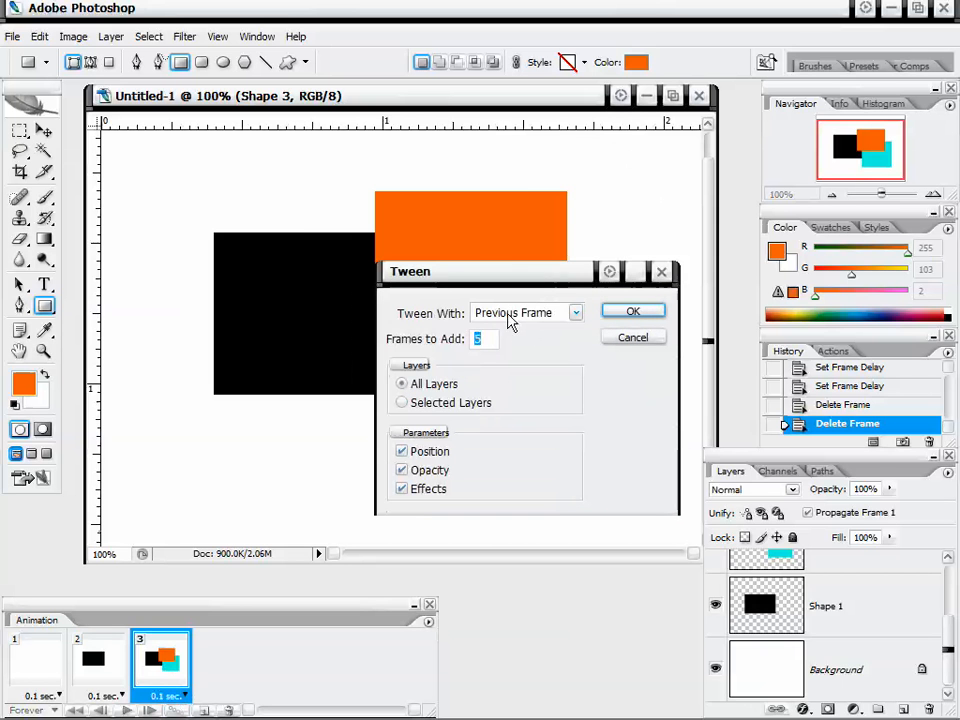
{"action": "left_click", "coordinate": [574, 314]}
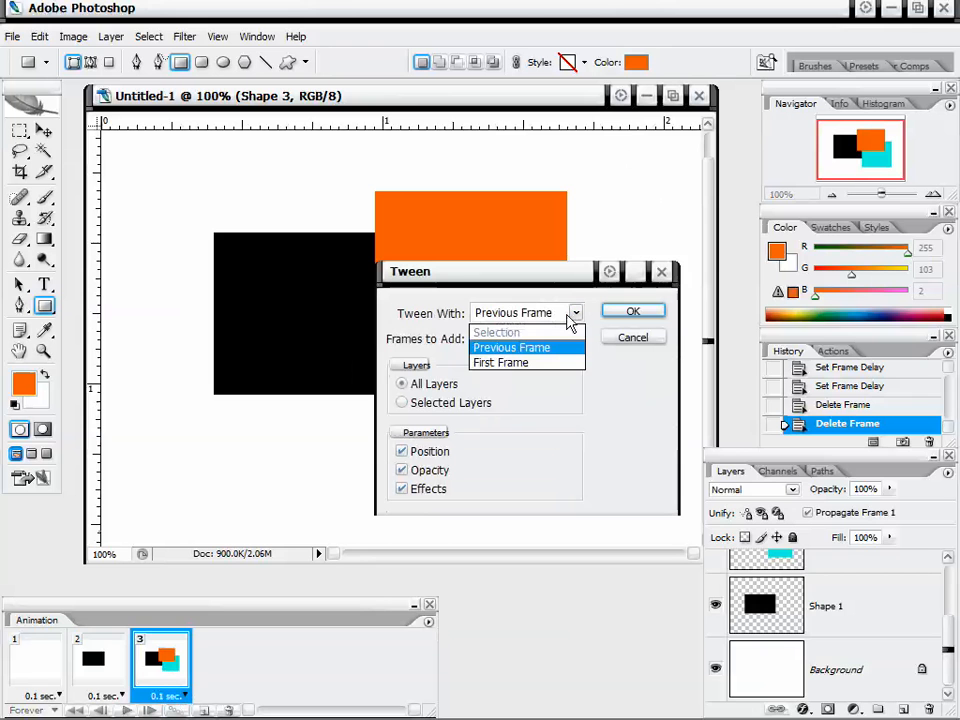
{"action": "left_click", "coordinate": [499, 311]}
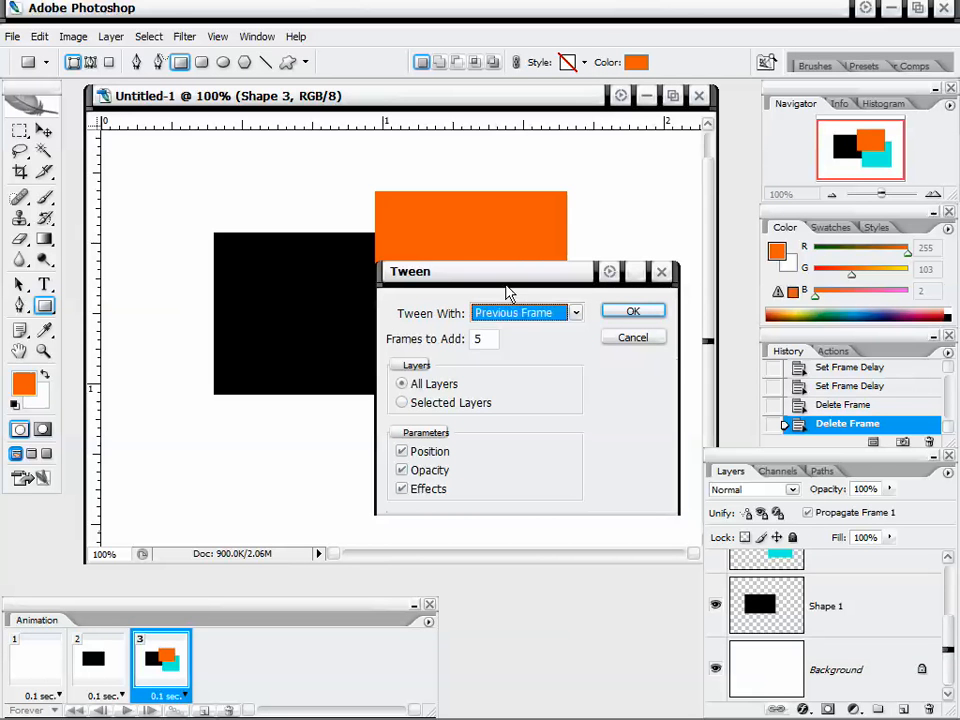
{"action": "key", "text": "Tab"}
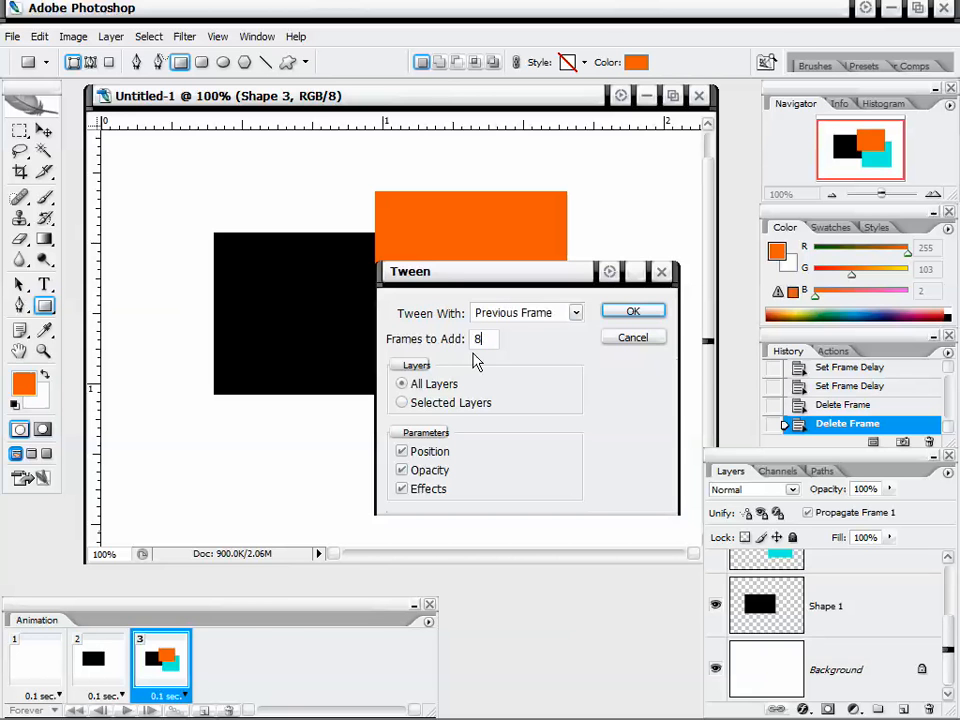
{"action": "left_click", "coordinate": [633, 311]}
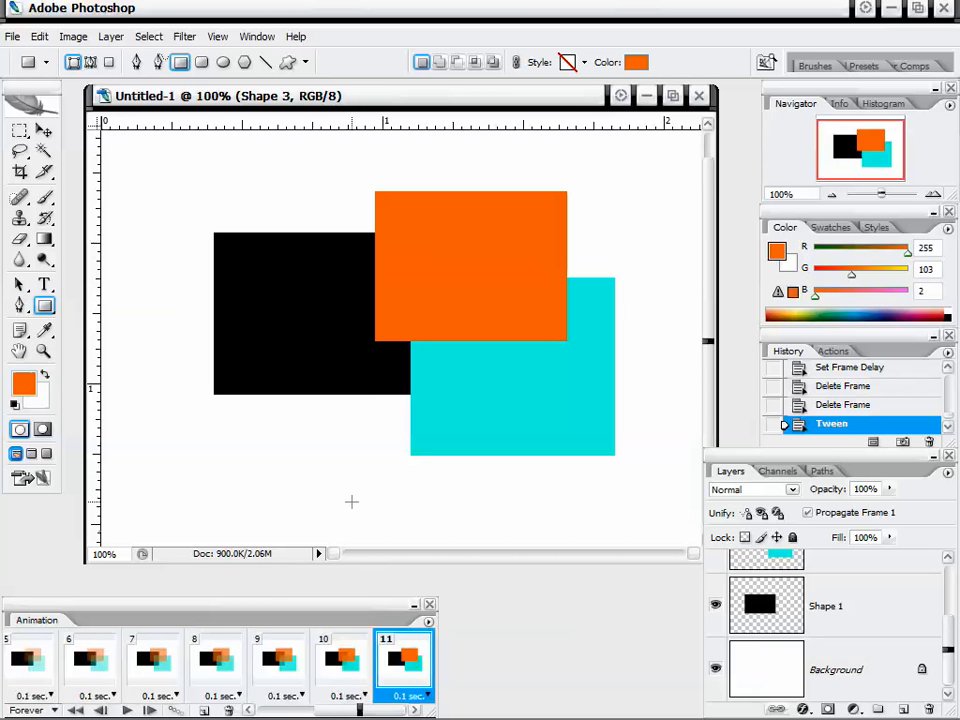
Step: Review the tweened frames from 4 to 10 to examine how the turquoise and orange rectangles fade in
{"action": "left_click", "coordinate": [337, 711]}
{"action": "left_click_drag", "start_coordinate": [337, 711], "coordinate": [292, 711]}
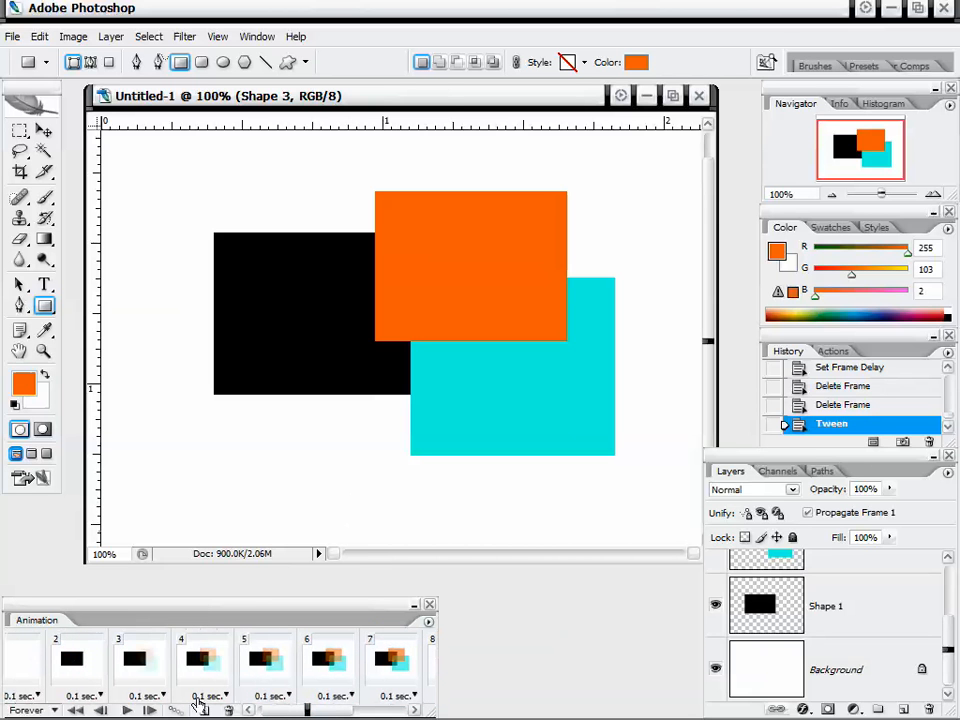
{"action": "left_click", "coordinate": [200, 660]}
{"action": "left_click", "coordinate": [265, 657]}
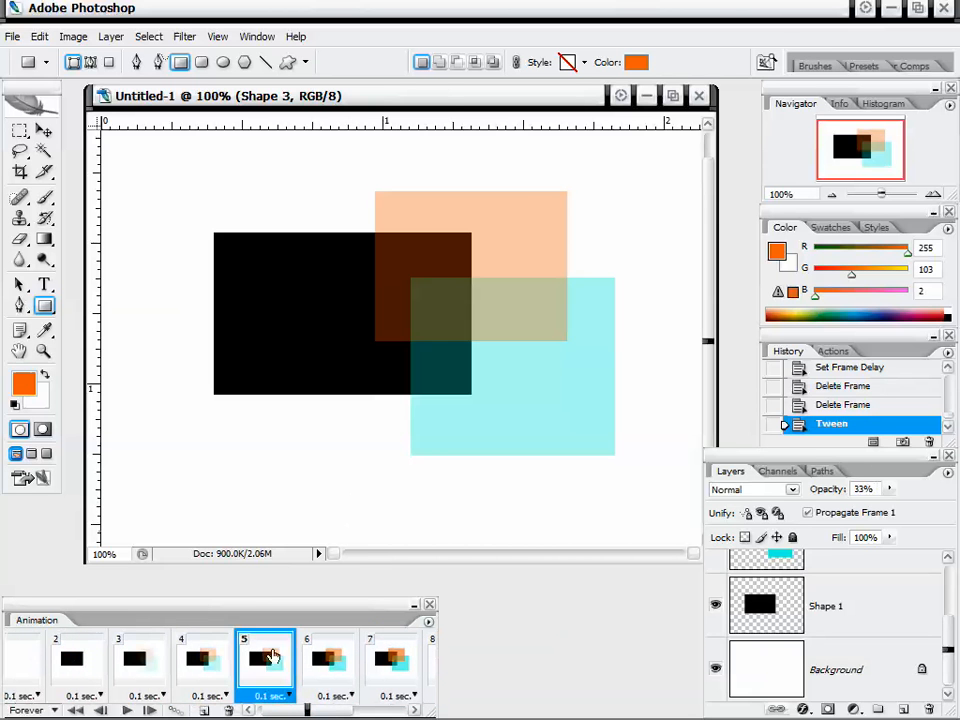
{"action": "left_click", "coordinate": [306, 660]}
{"action": "left_click", "coordinate": [372, 662]}
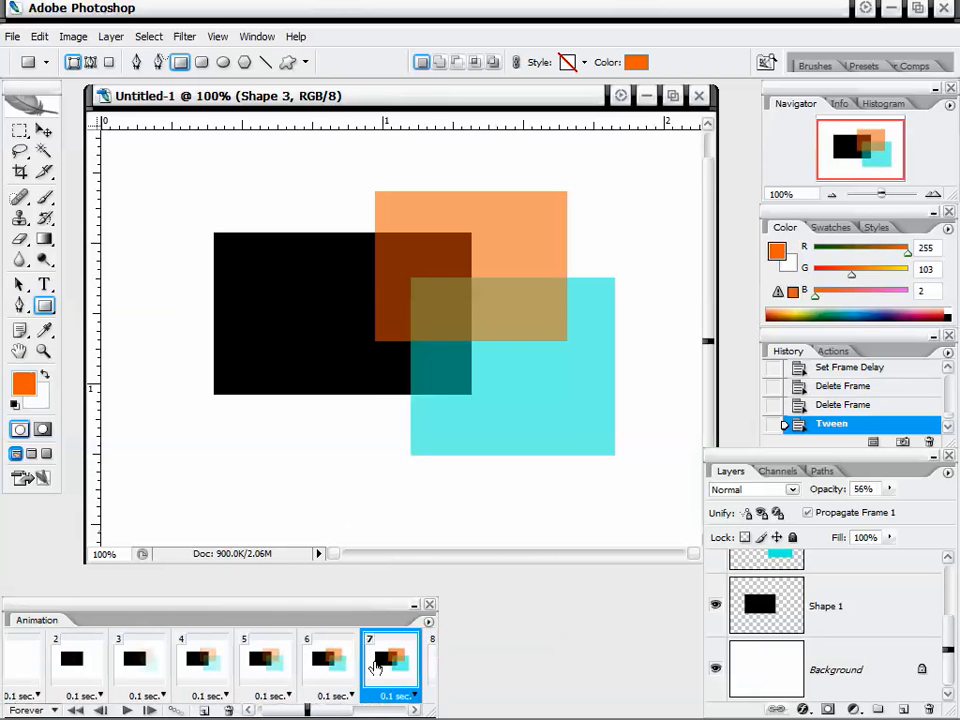
{"action": "left_click", "coordinate": [278, 668]}
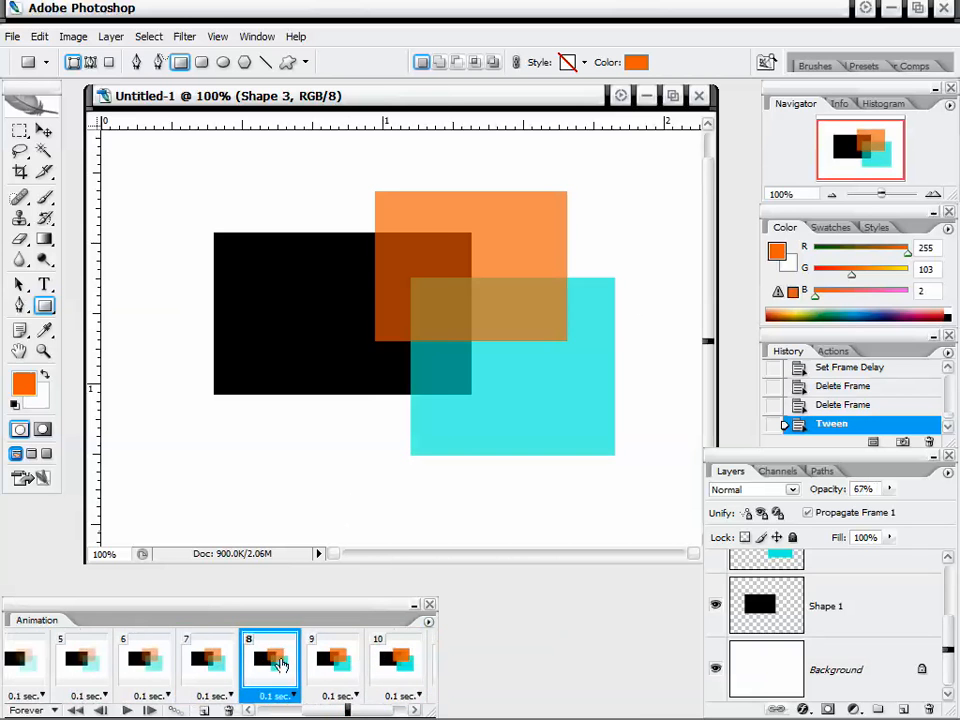
{"action": "left_click", "coordinate": [325, 668]}
{"action": "left_click", "coordinate": [370, 668]}
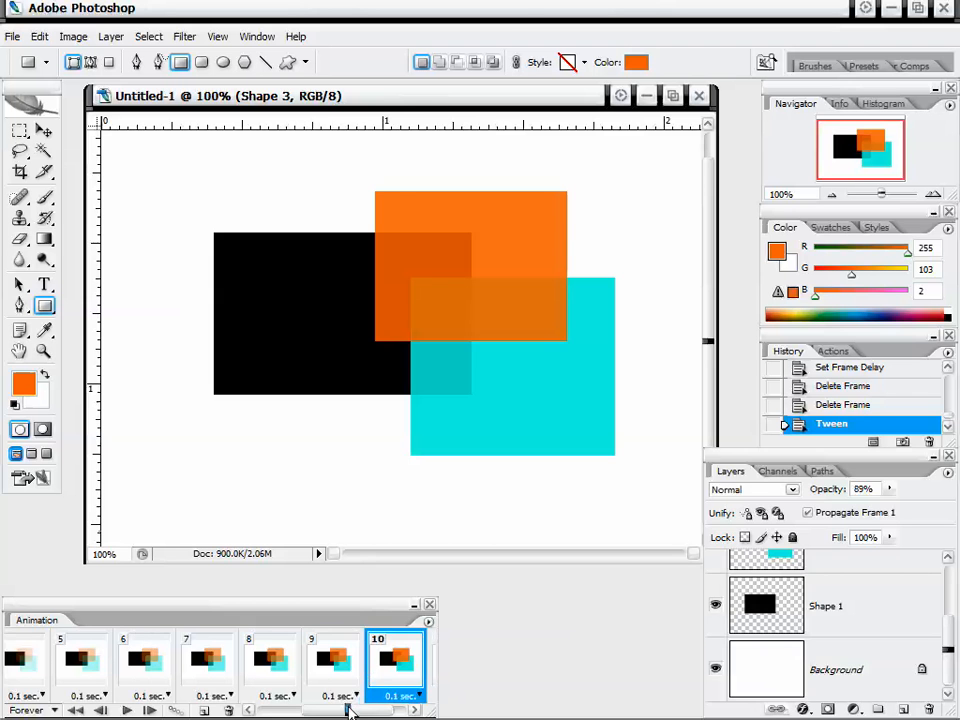
Step: Play and stop the tweened animation, and reposition the Animation palette just below the document window
{"action": "left_click_drag", "start_coordinate": [349, 710], "coordinate": [266, 692]}
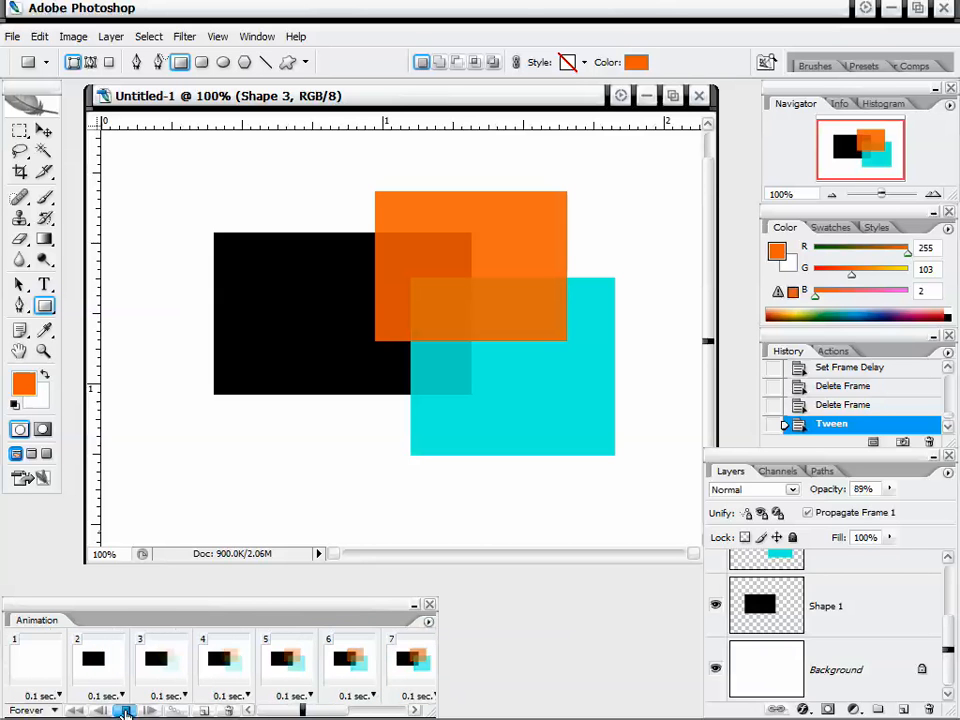
{"action": "left_click", "coordinate": [125, 711]}
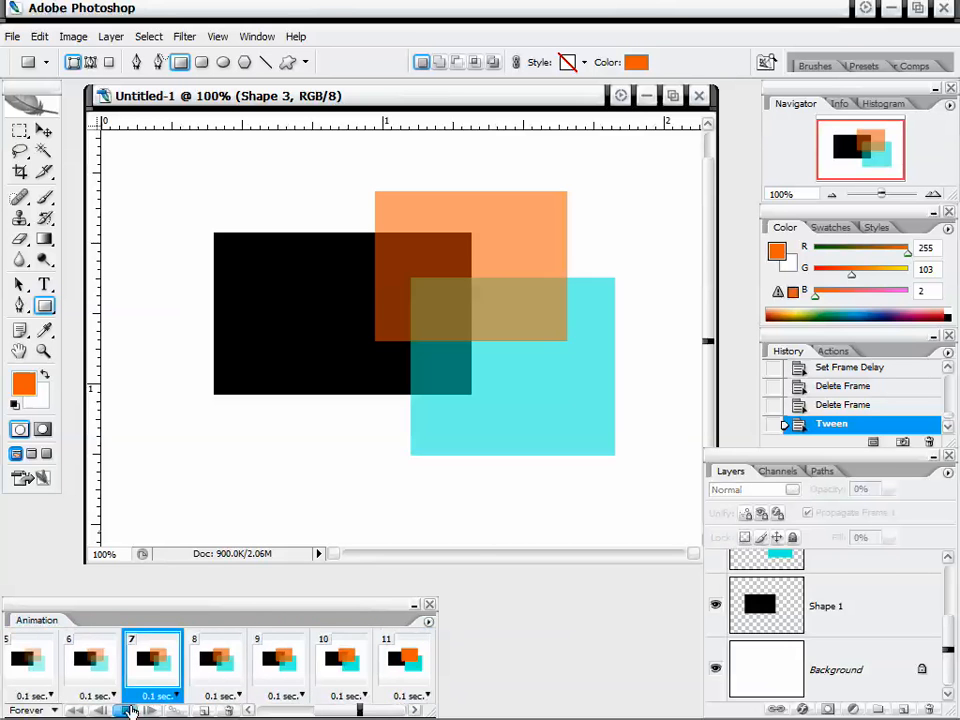
{"action": "left_click", "coordinate": [130, 711]}
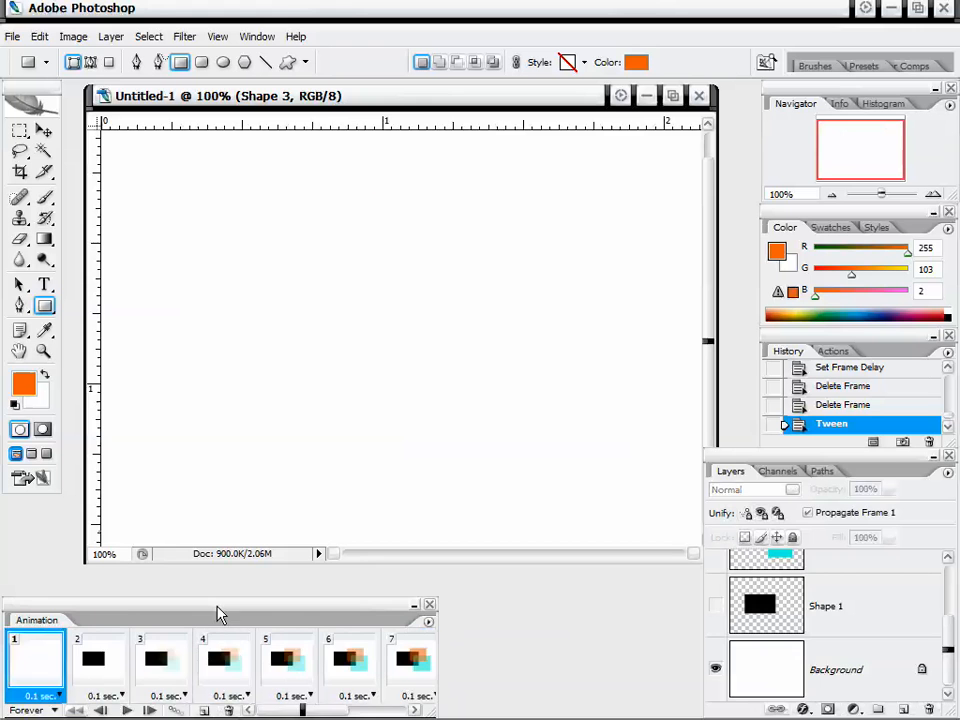
{"action": "left_click_drag", "start_coordinate": [220, 614], "coordinate": [274, 596]}
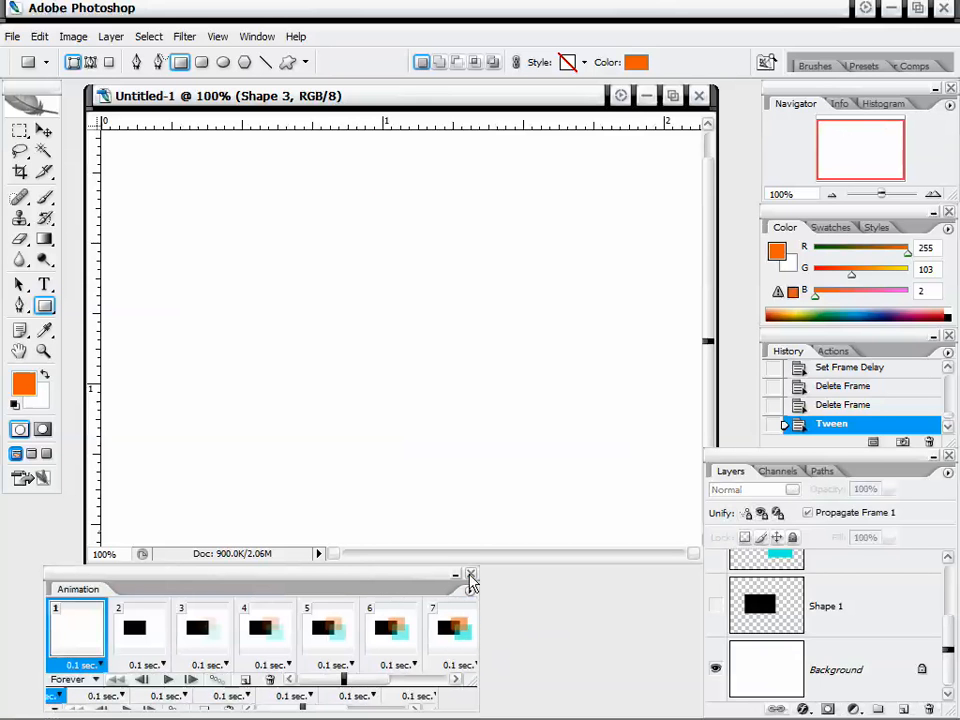